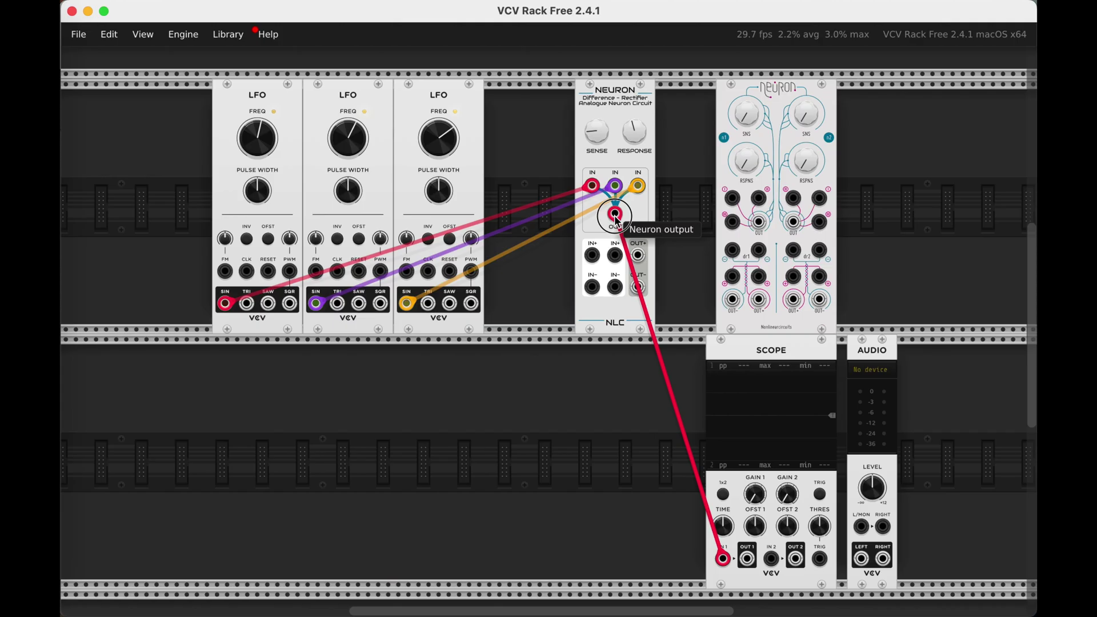
Disconnect the second and third LFOs from the Neuron's upper inputs and move the scope channel 1 cable to OUT+
drag(294, 140, 388, 196)
mouse_move(648, 236)
mouse_down()
mouse_move(669, 286)
mouse_move(639, 255)
mouse_up()
drag(639, 186, 547, 255)
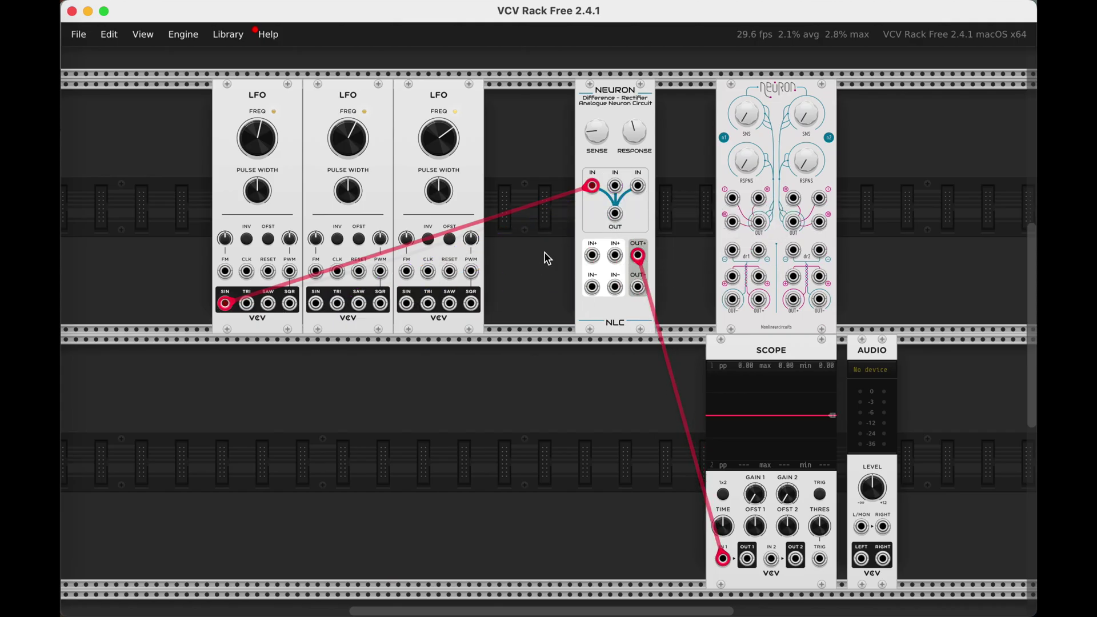
Route the first LFO's sine output to scope channel 2 and to the Neuron's first IN+, removing it from the upper input
mouse_move(593, 187)
mouse_down()
mouse_move(632, 387)
mouse_move(785, 551)
mouse_move(212, 295)
mouse_move(693, 490)
mouse_move(771, 549)
mouse_up()
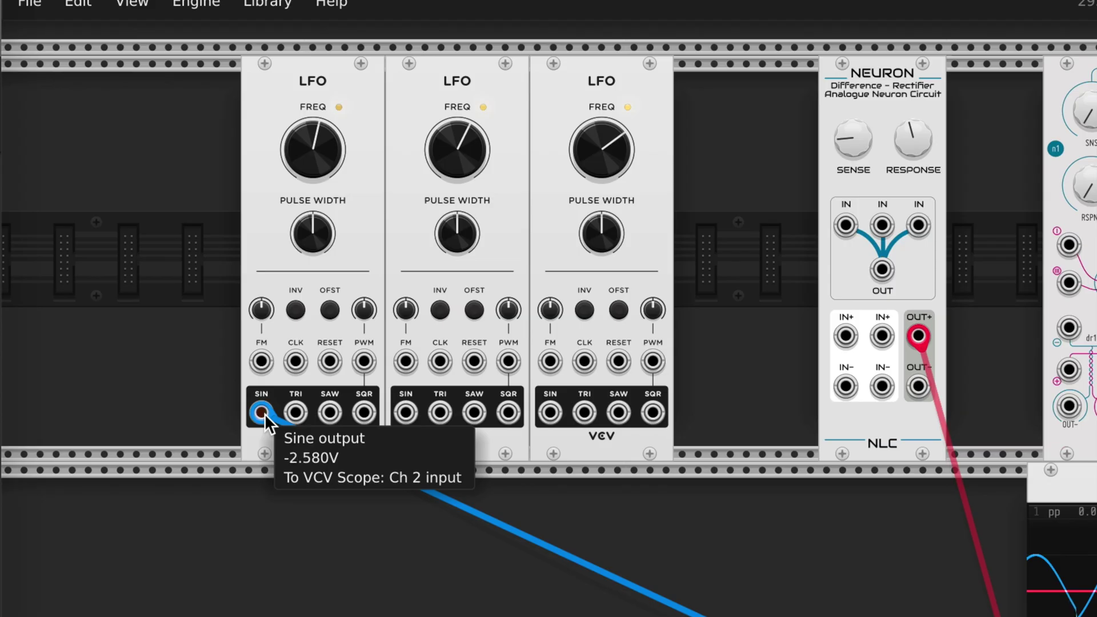
drag(224, 294, 538, 274)
drag(759, 389, 842, 346)
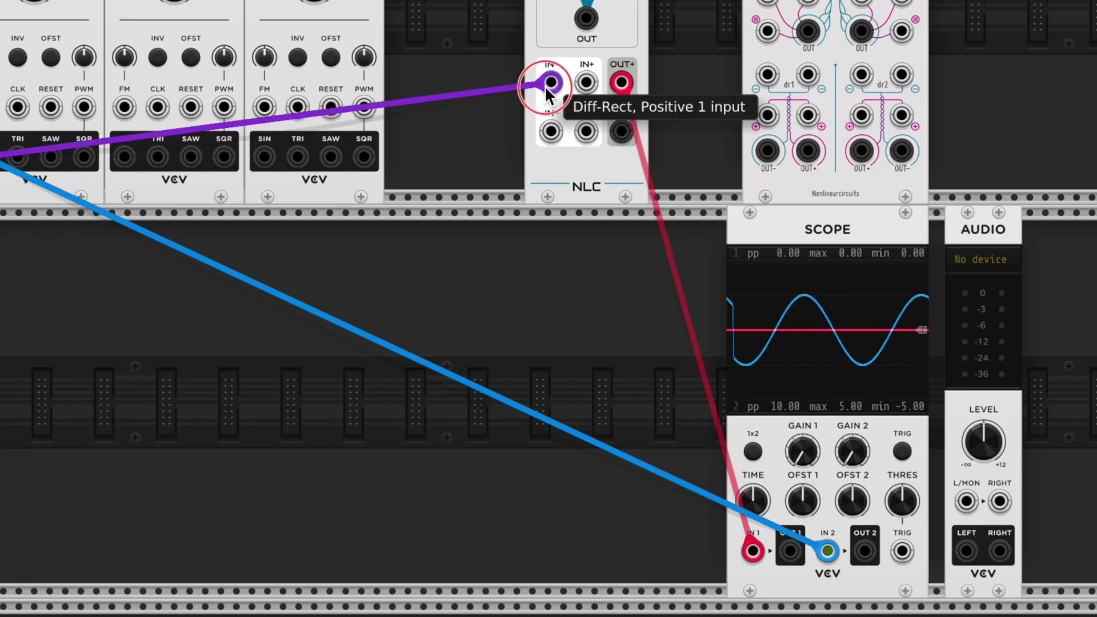
drag(547, 94, 549, 95)
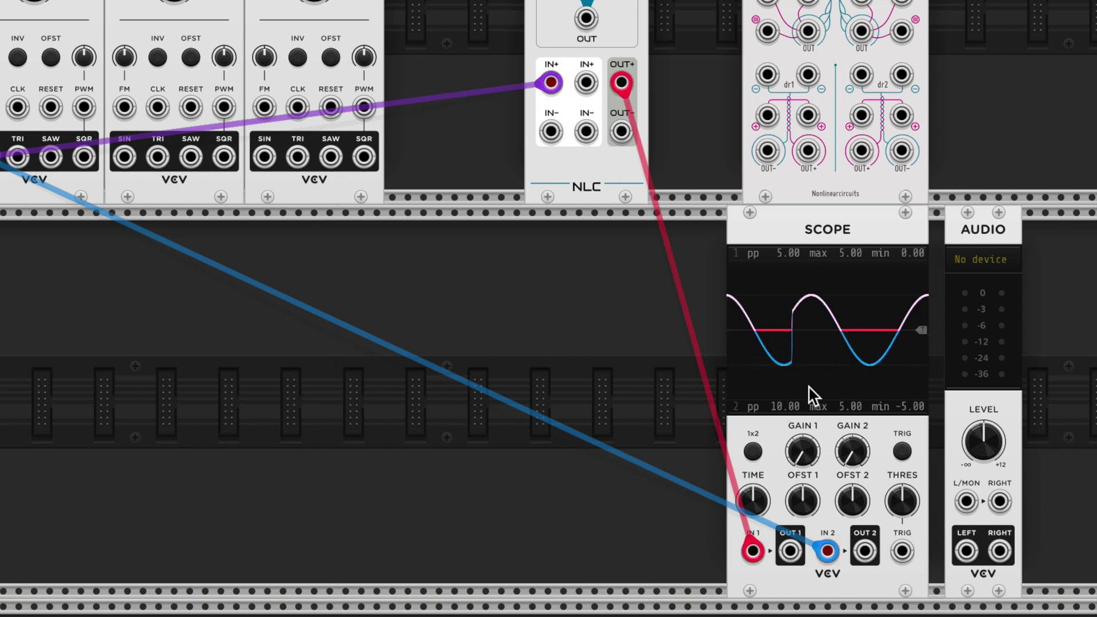
mouse_move(828, 552)
mouse_move(826, 551)
mouse_down()
mouse_move(837, 510)
mouse_move(828, 551)
mouse_up()
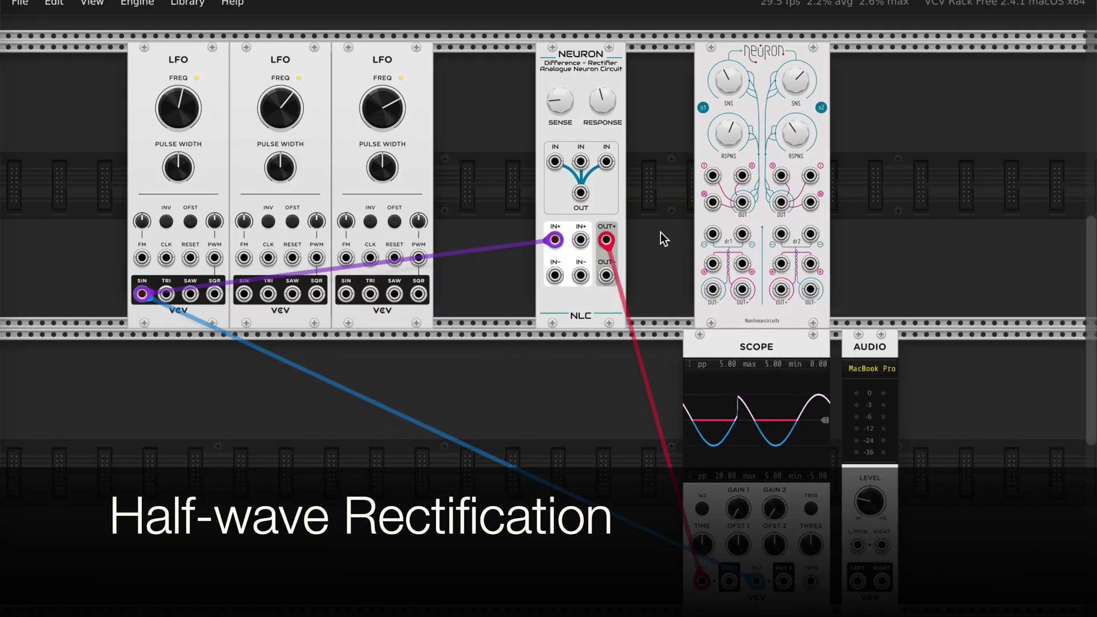
Move the scope channel 1 cable from the Neuron's OUT+ to OUT−
drag(607, 240, 607, 275)
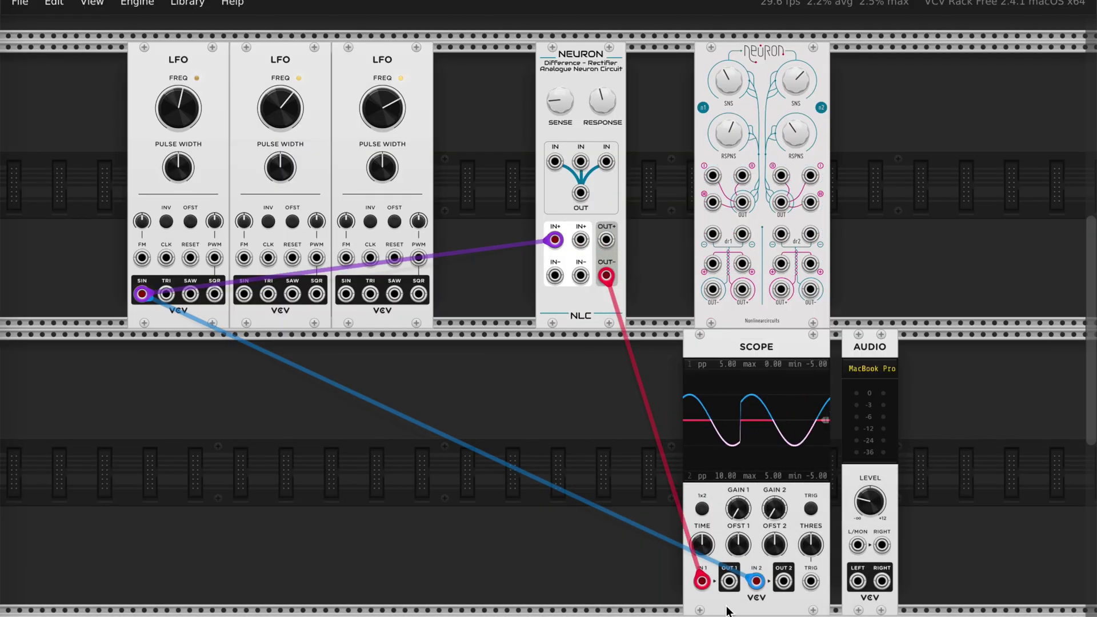
mouse_move(756, 581)
mouse_down()
mouse_move(679, 585)
mouse_move(756, 581)
mouse_up()
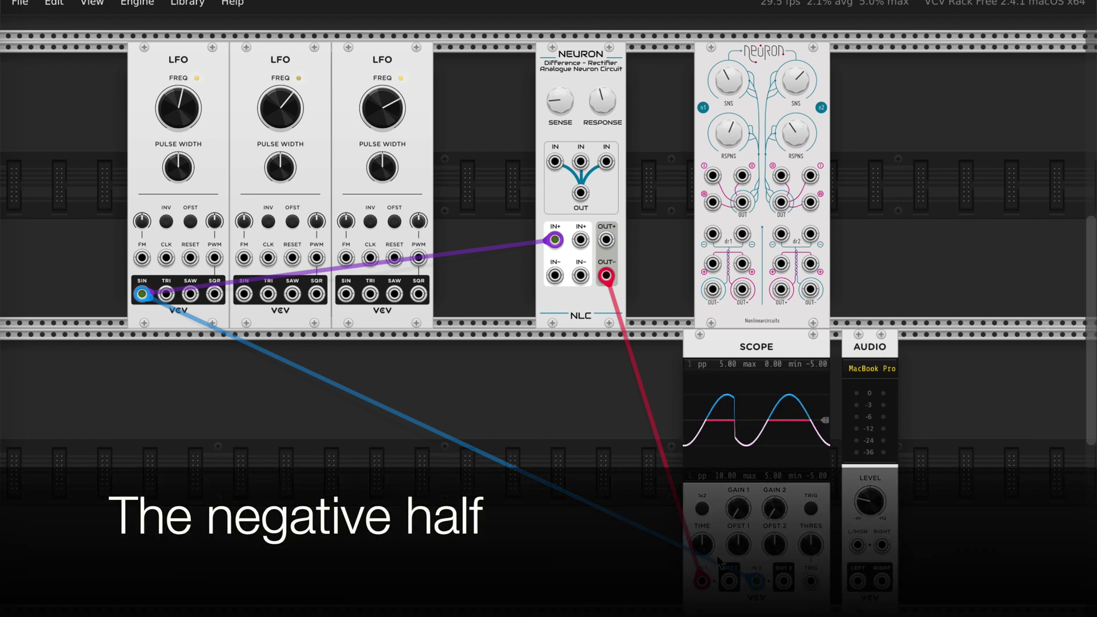
Try the Neuron's OUT+ on scope channel 2, and restore the first LFO's sine output to that channel
mouse_move(756, 582)
mouse_down()
mouse_move(617, 551)
mouse_move(623, 514)
mouse_up()
mouse_move(607, 240)
mouse_down()
mouse_move(632, 264)
mouse_move(735, 532)
mouse_move(745, 529)
mouse_move(756, 582)
mouse_up()
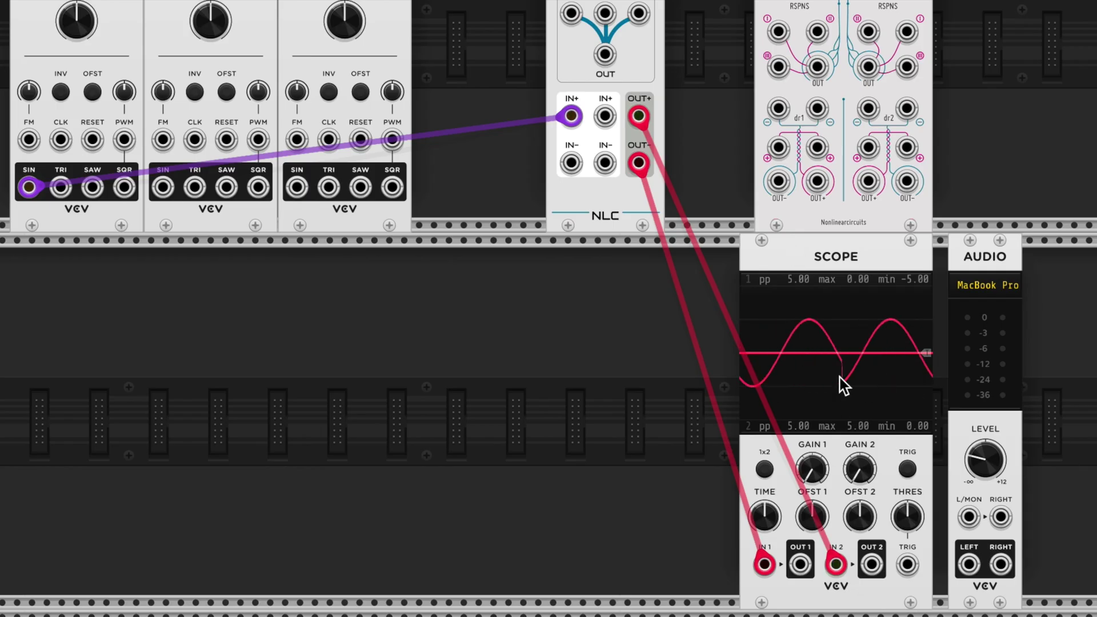
drag(846, 579, 627, 511)
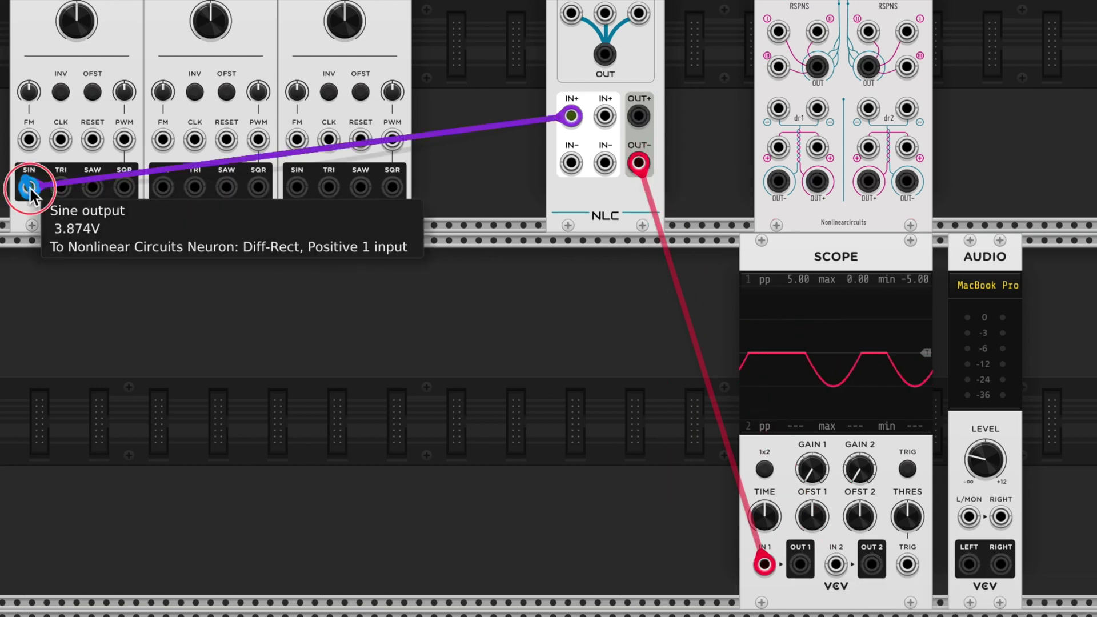
mouse_move(27, 184)
mouse_down()
mouse_move(551, 461)
mouse_move(842, 548)
mouse_move(837, 564)
mouse_up()
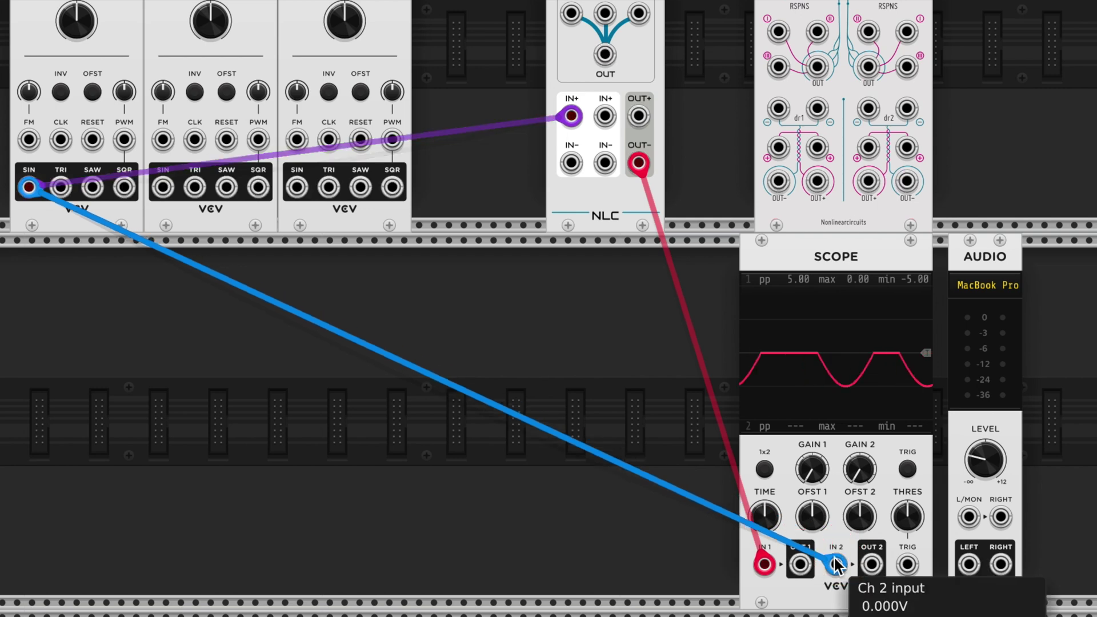
Feed scope channel 1 from OUT+, and switch the first LFO's sine cable to the first IN− and back to IN+
drag(639, 159, 639, 116)
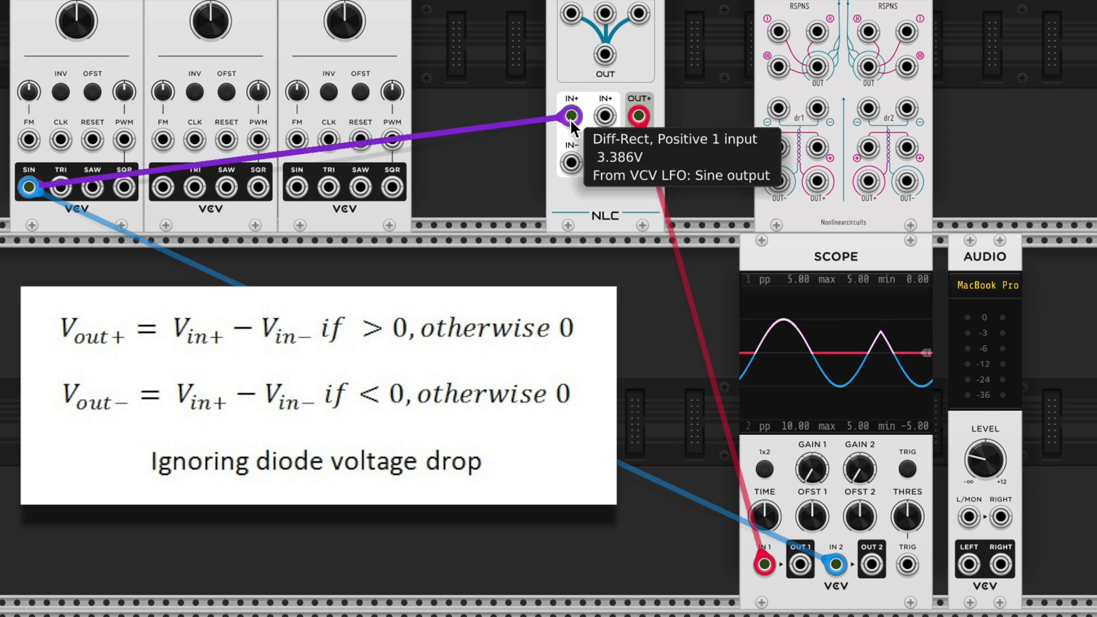
mouse_move(570, 115)
mouse_down()
mouse_move(530, 119)
mouse_move(514, 160)
mouse_move(571, 164)
mouse_up()
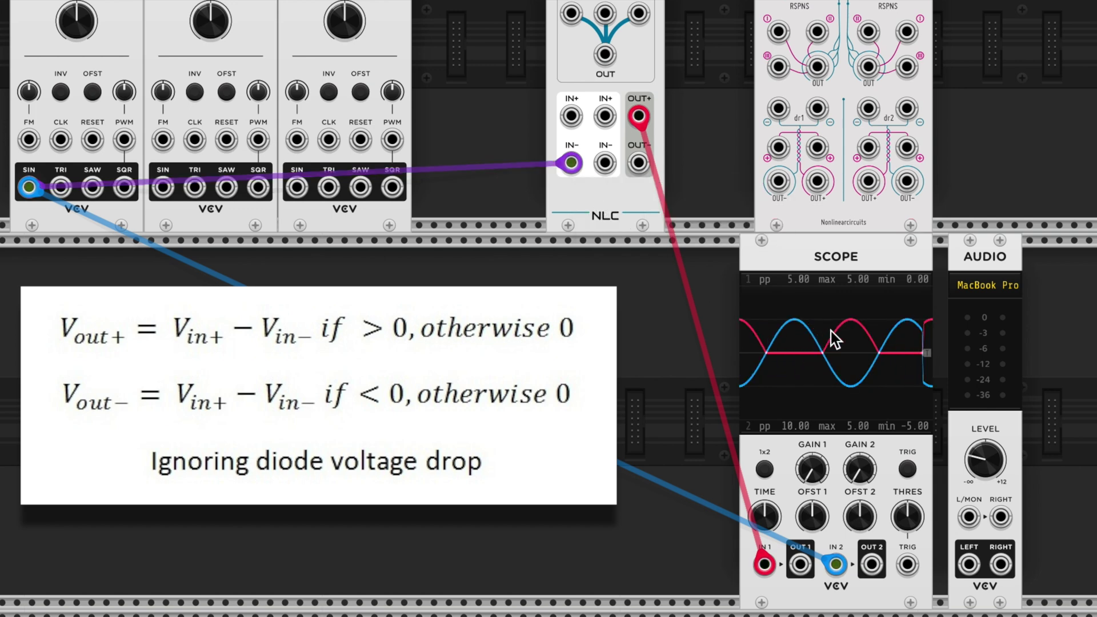
mouse_move(571, 162)
mouse_down()
mouse_move(548, 247)
mouse_move(571, 116)
mouse_up()
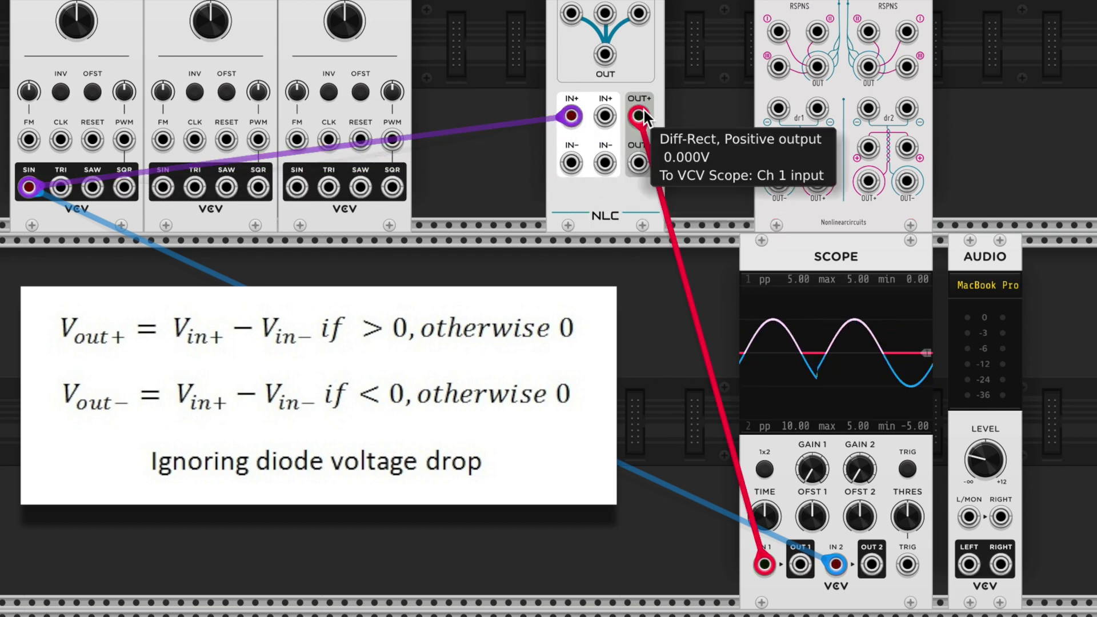
Move the scope channel 1 cable to OUT− and the first LFO's sine cable to the Neuron's first IN−
drag(640, 117, 643, 164)
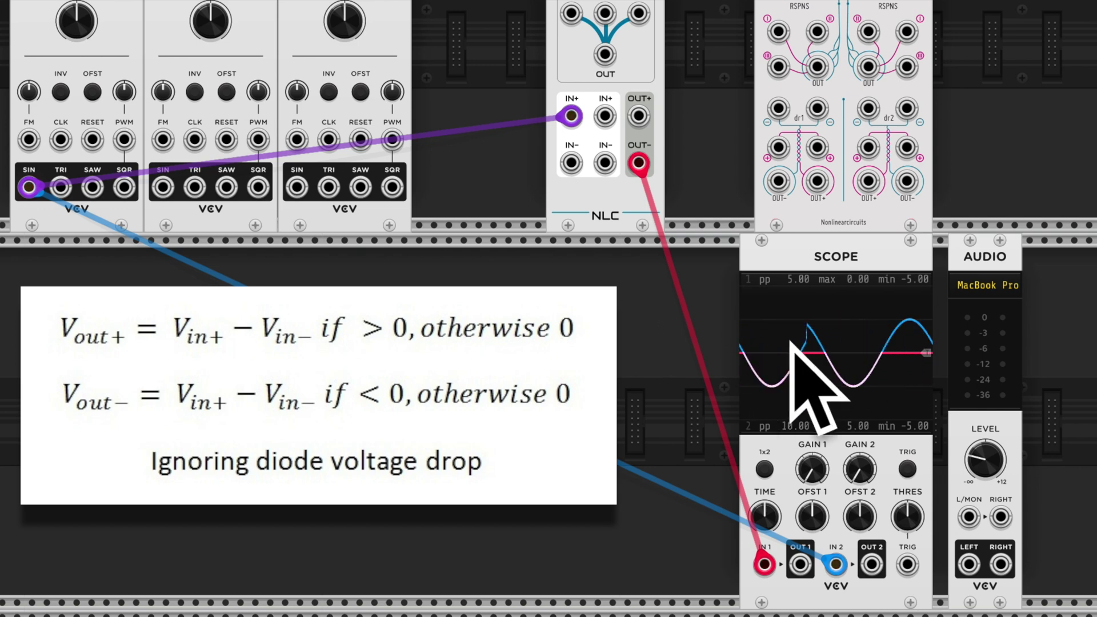
drag(574, 118, 576, 164)
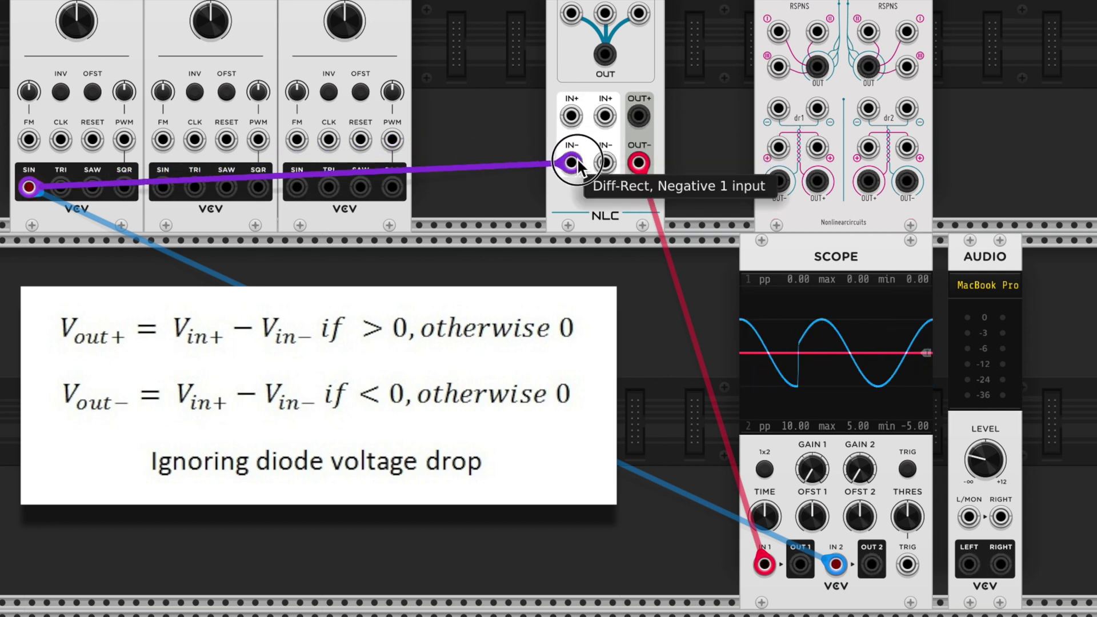
drag(579, 166, 576, 165)
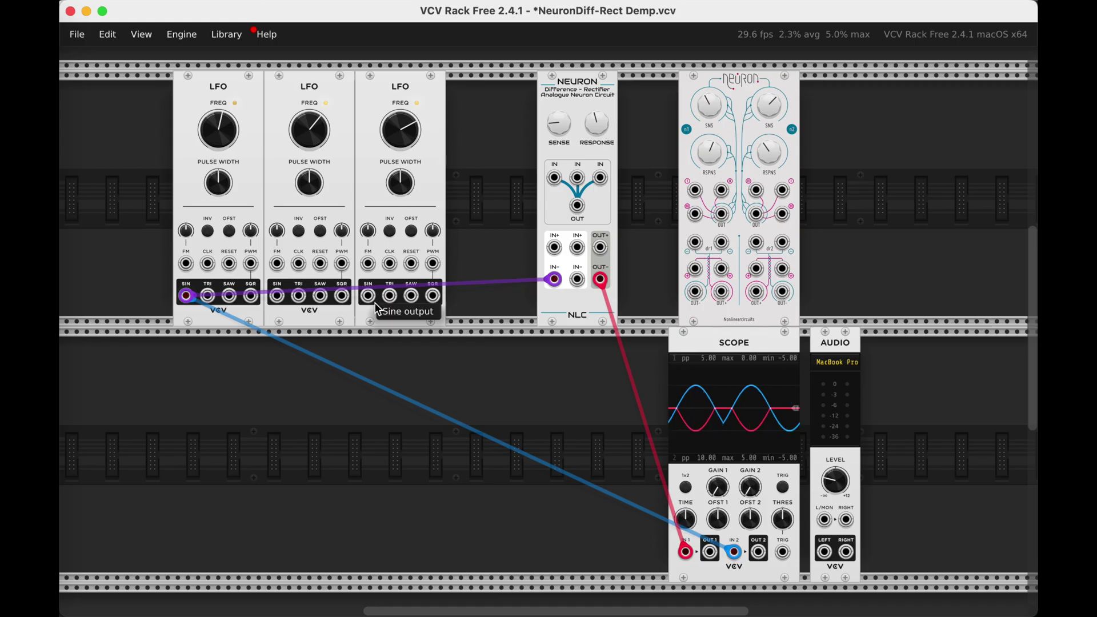
Patch the third LFO's sine output into the second IN− and the second LFO's sine output into the first IN+
drag(297, 187, 638, 170)
drag(601, 287, 578, 280)
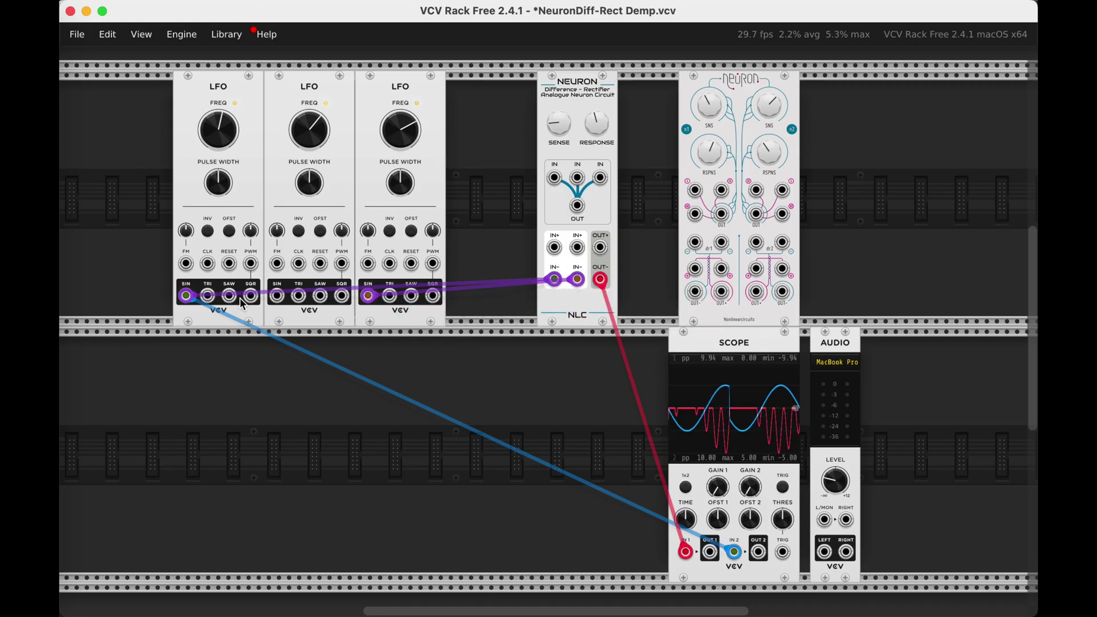
drag(277, 296, 554, 248)
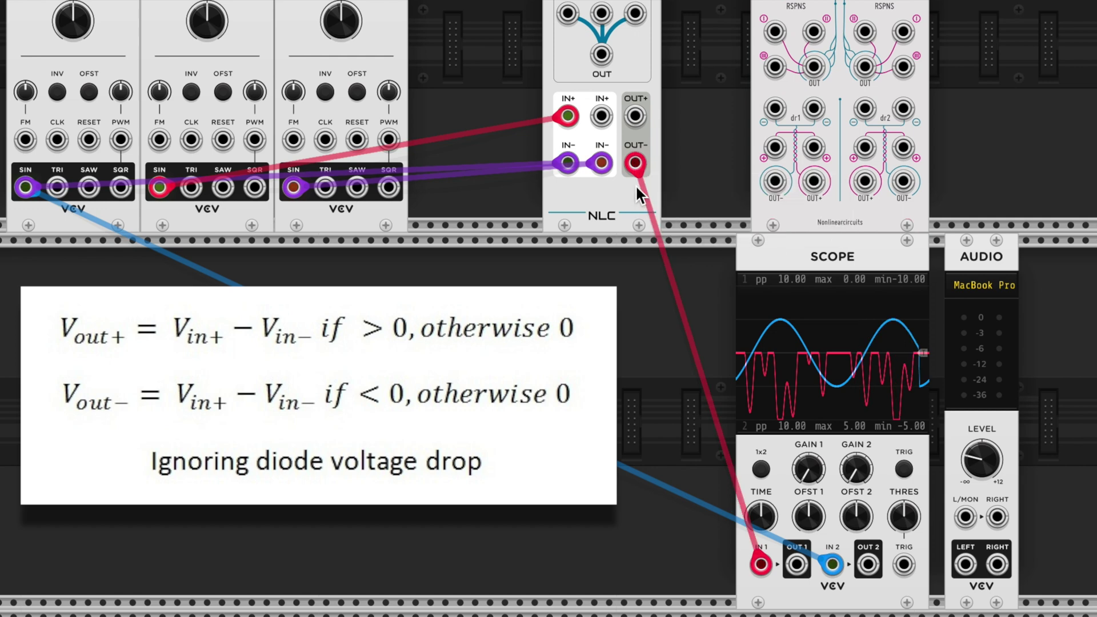
Switch scope channel 1 to the Neuron's OUT+ with all three LFOs patched in
drag(636, 164, 636, 116)
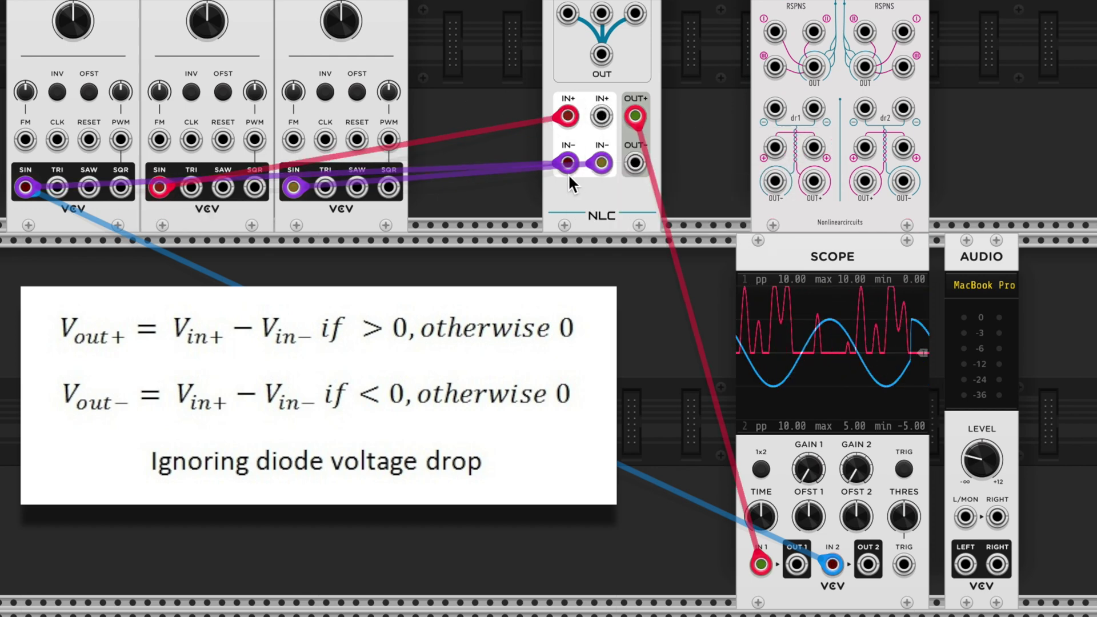
mouse_move(643, 115)
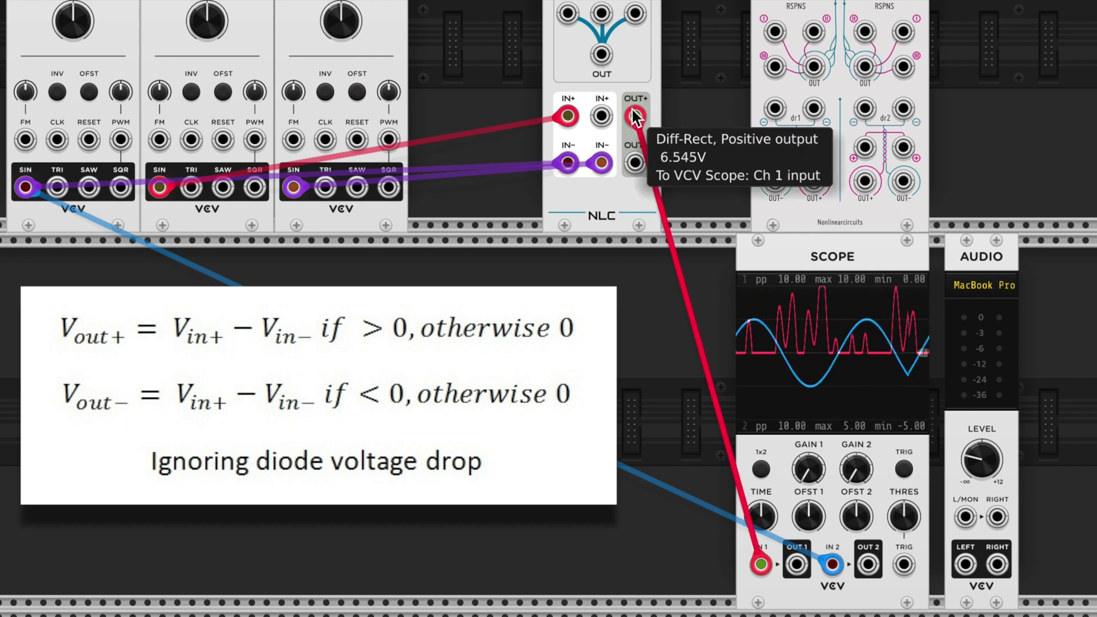
Reduce the patch to the first LFO's sine output into the first IN+, with OUT− feeding scope channel 1
drag(567, 117, 542, 87)
drag(602, 163, 636, 163)
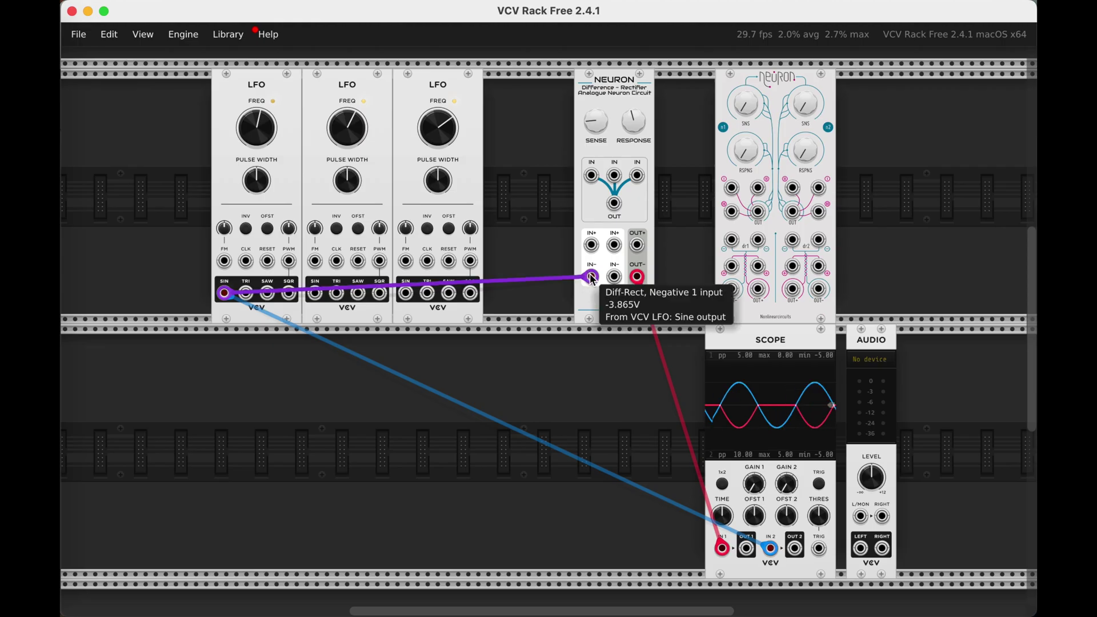
drag(568, 162, 568, 117)
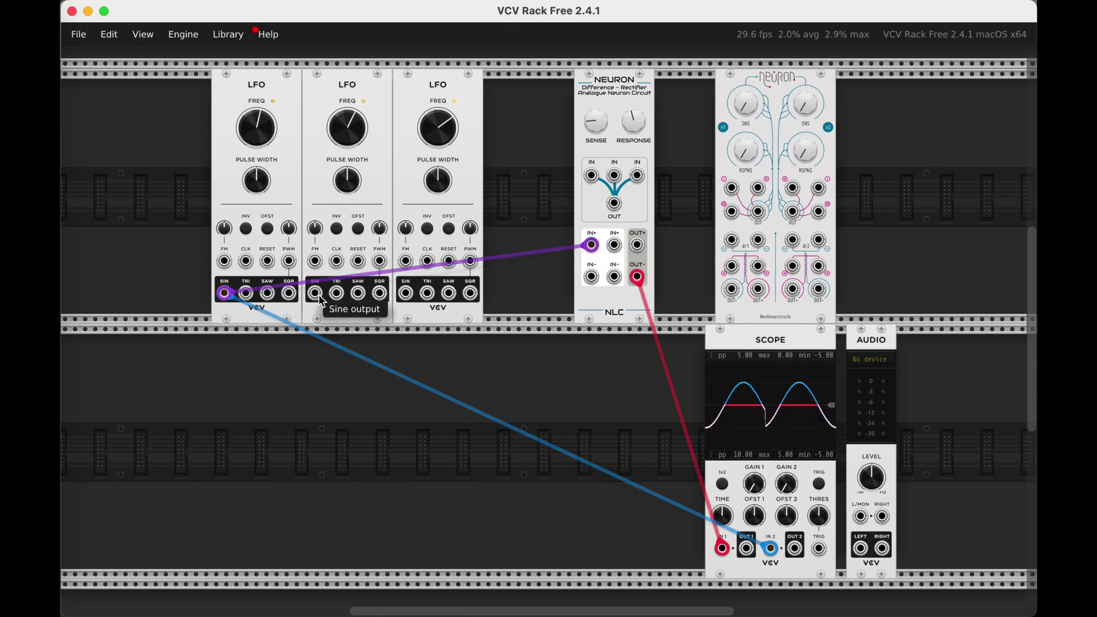
Unplug the LFO cable from scope channel 2 and patch the second LFO's sine output into the Neuron's second IN+
mouse_move(771, 548)
mouse_down()
mouse_move(632, 543)
mouse_move(298, 323)
mouse_up()
drag(322, 308, 618, 250)
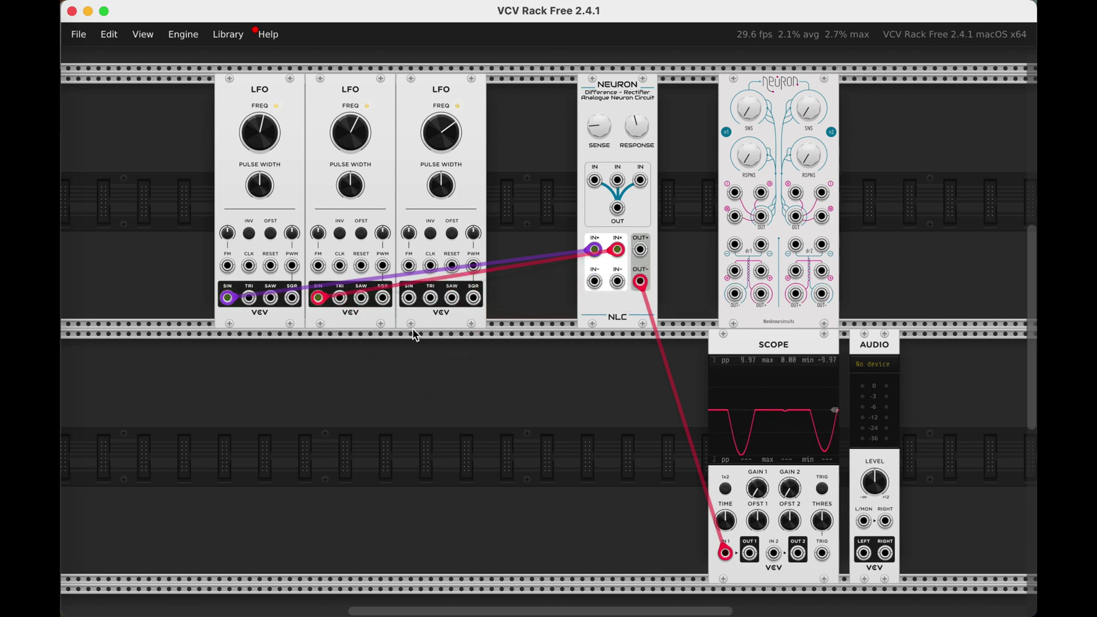
Compare OUT+ and OUT− on scope channel 1 while adding the third LFO's sine output to the second IN−
drag(642, 283, 641, 250)
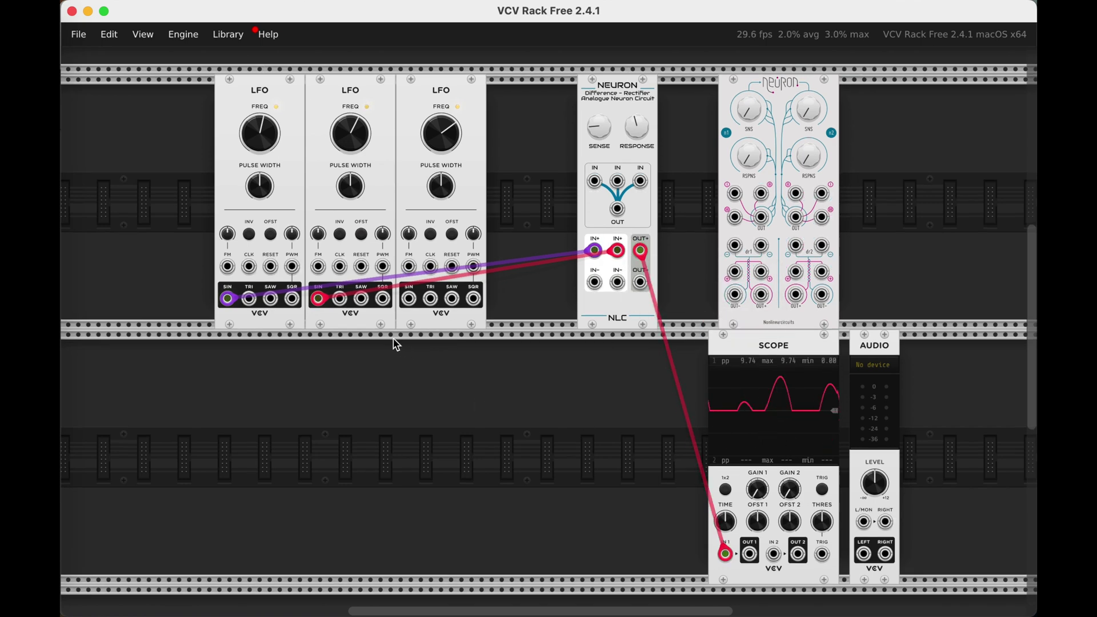
mouse_move(409, 298)
mouse_down()
mouse_move(436, 363)
mouse_move(618, 284)
mouse_up()
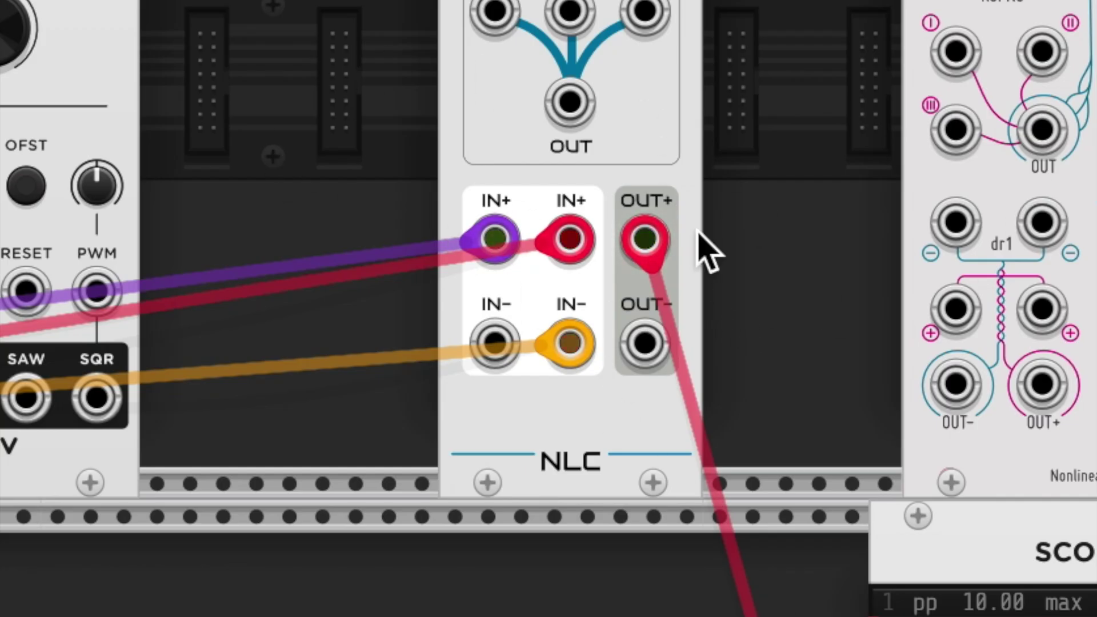
drag(645, 239, 646, 343)
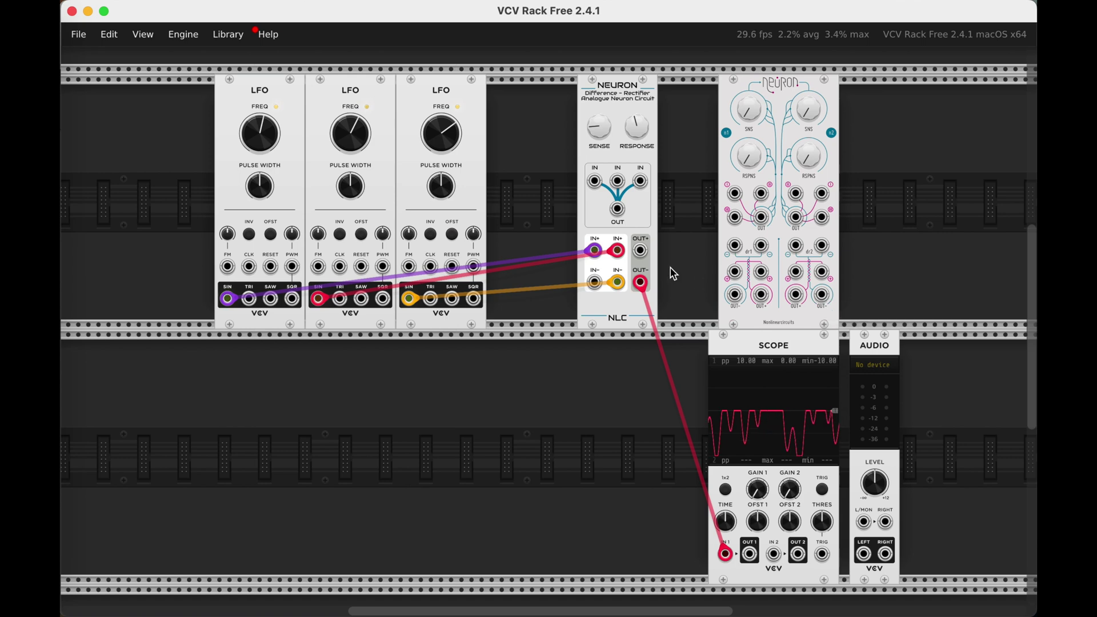
Slide the Scope module away from the Audio module and remove all patch cables
drag(791, 347, 737, 347)
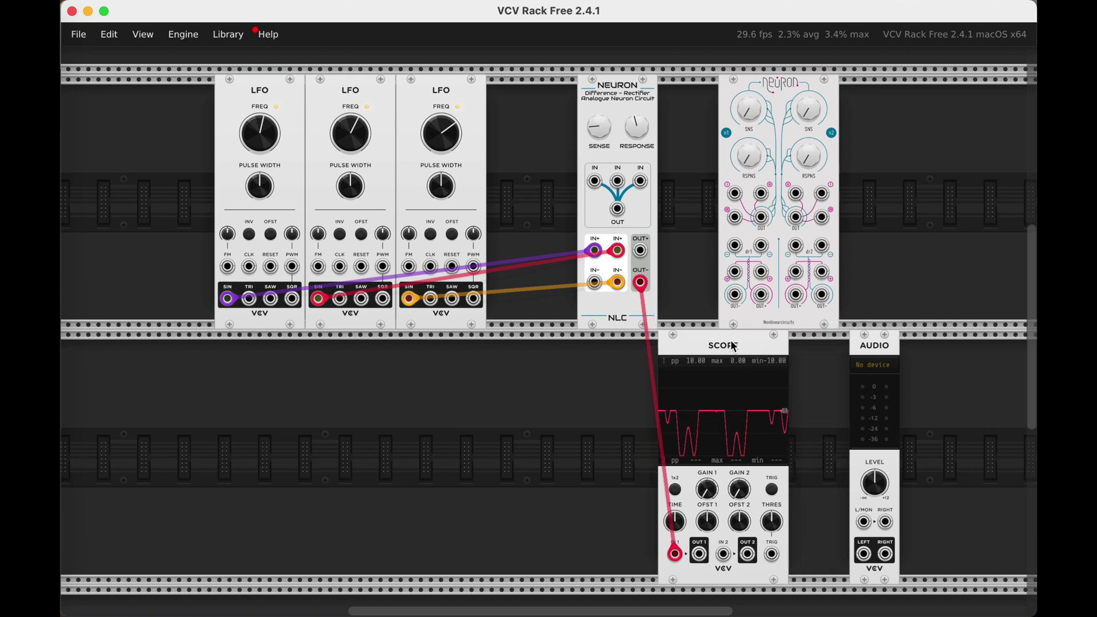
drag(595, 250, 553, 237)
mouse_move(618, 282)
mouse_down()
mouse_move(597, 284)
mouse_move(593, 273)
mouse_move(686, 254)
mouse_up()
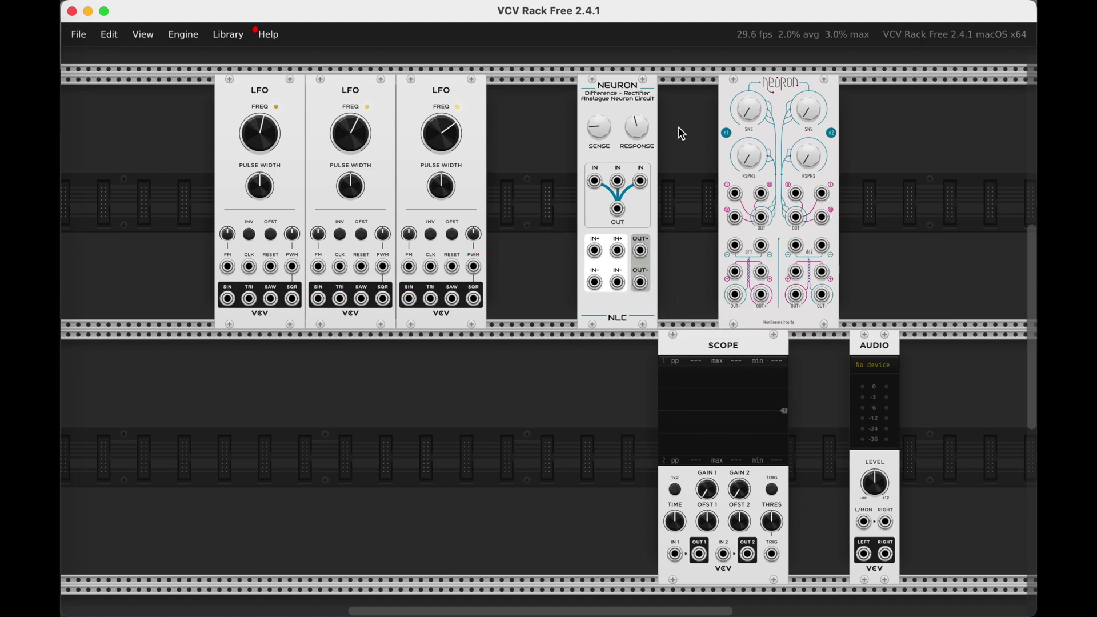
Move the Difference-Rectifier Neuron to the lower row beneath the second LFO and the dual Neuron module closer to the LFOs
drag(635, 91, 366, 377)
drag(776, 98, 584, 99)
Patch the first LFO's sine and second LFO's triangle into the dual Neuron's first two inputs, and its first neuron output into scope channel 1
drag(226, 298, 544, 194)
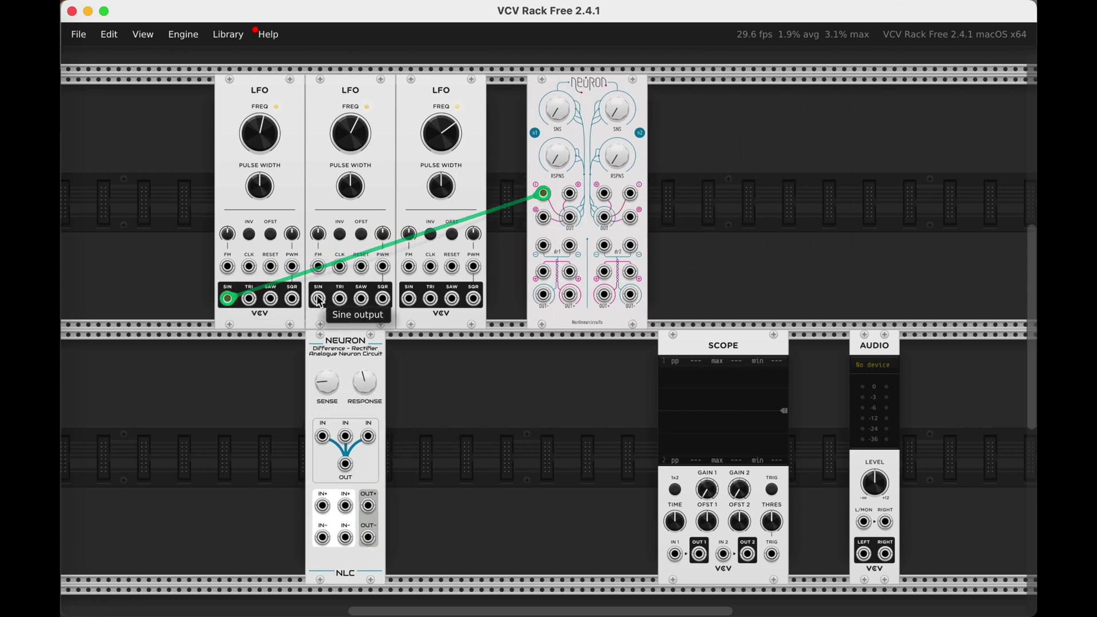
drag(340, 299, 677, 555)
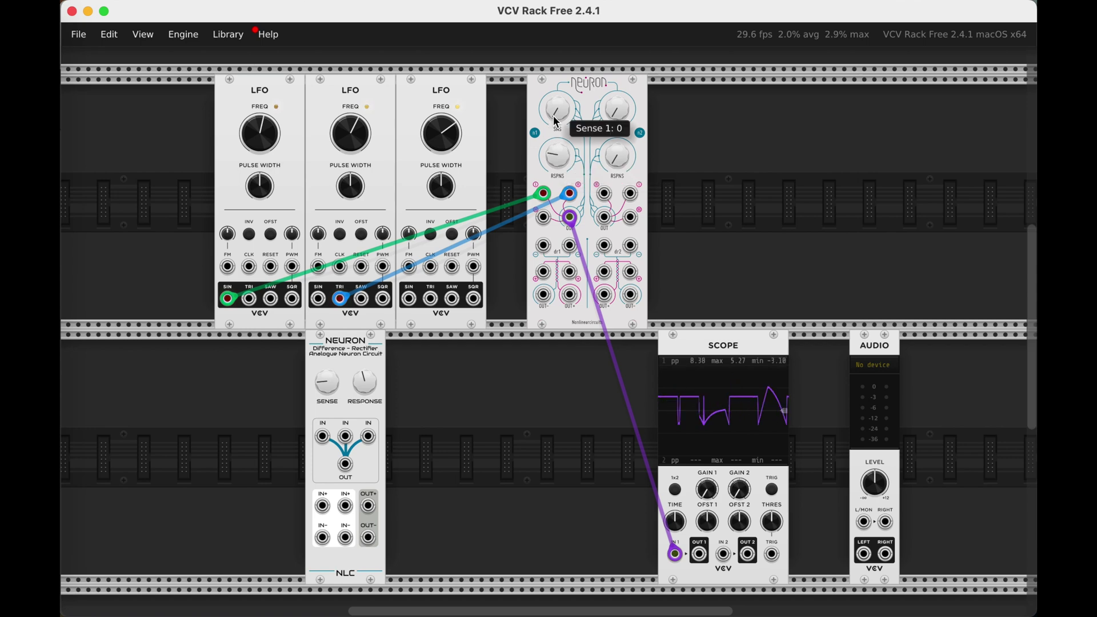
Raise the first neuron's Sense 1 and set its Response 1 to about 3.78
drag(557, 123, 557, 91)
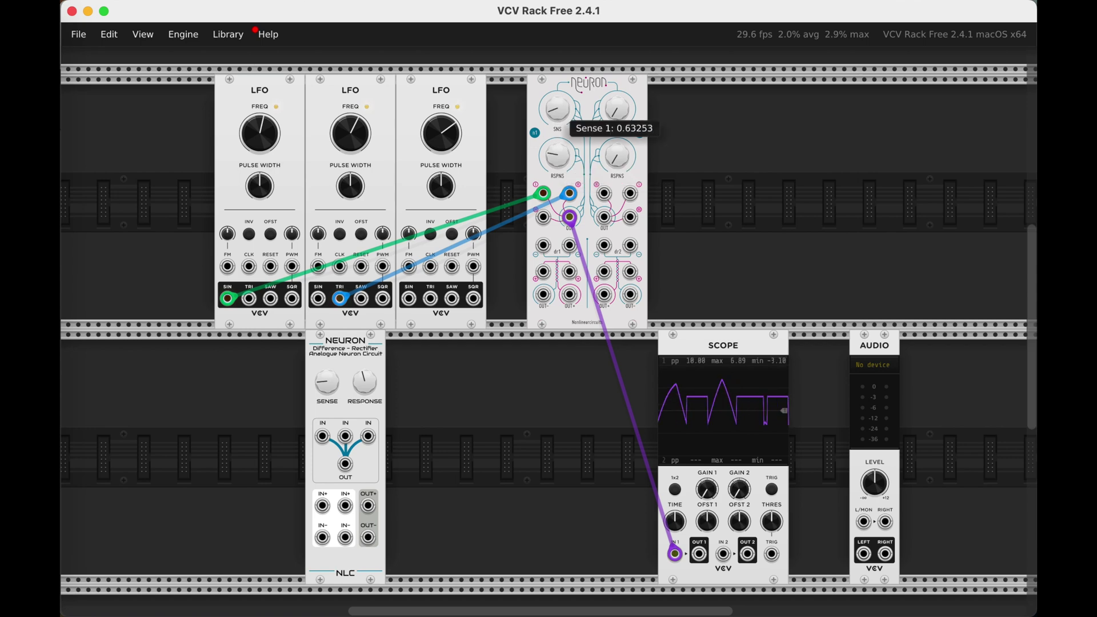
drag(556, 162, 556, 160)
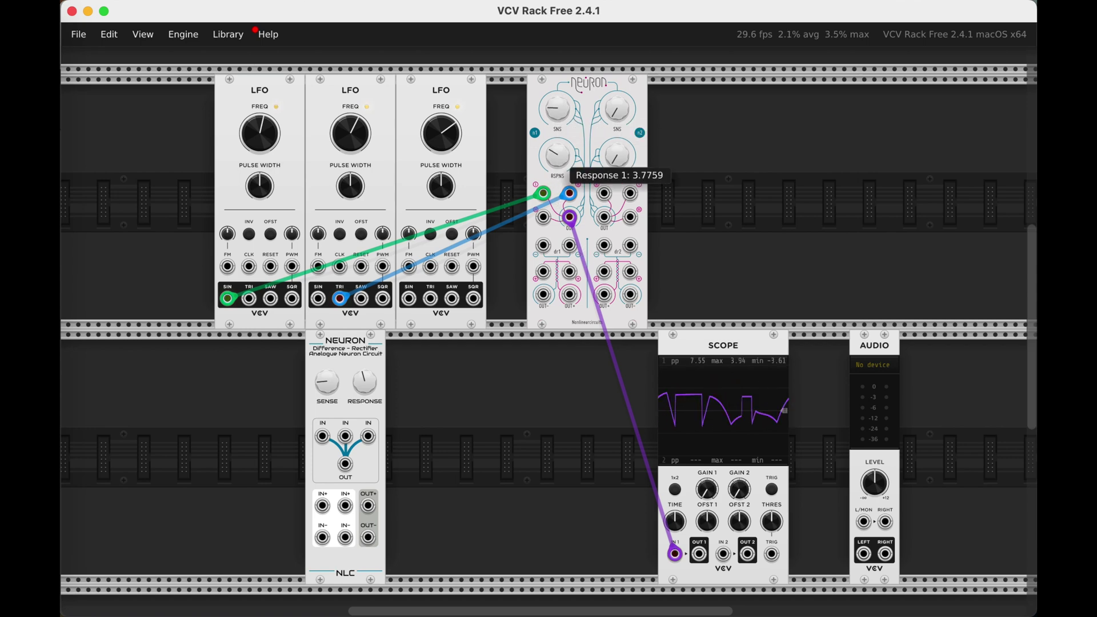
drag(557, 114, 557, 110)
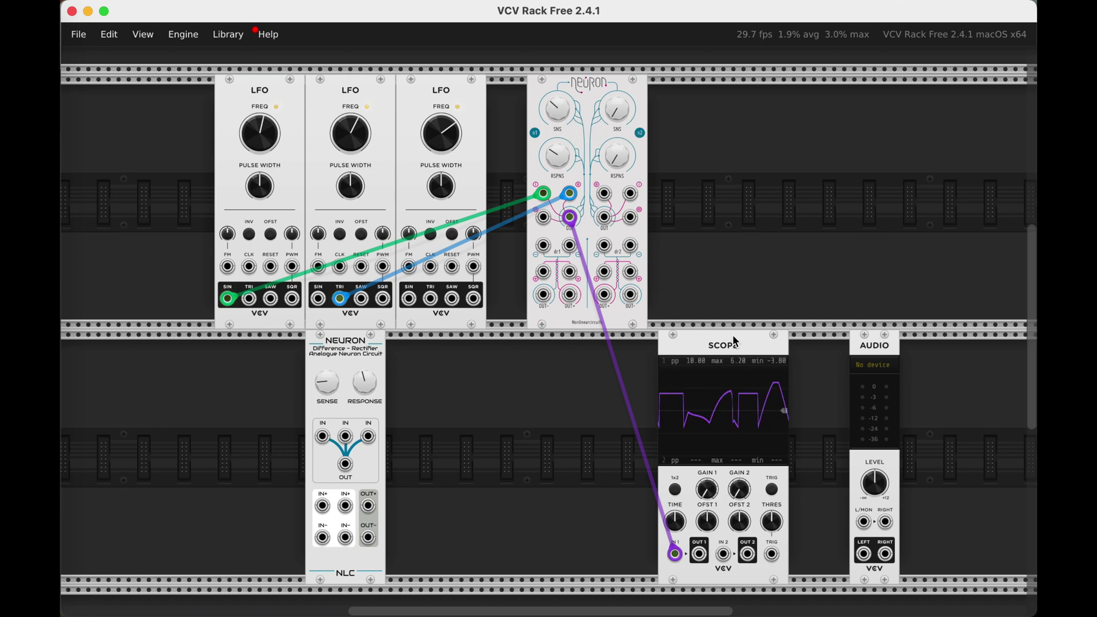
Shift the Scope away from the Audio module and add a VCV VCO module in the gap between them
drag(712, 332, 694, 334)
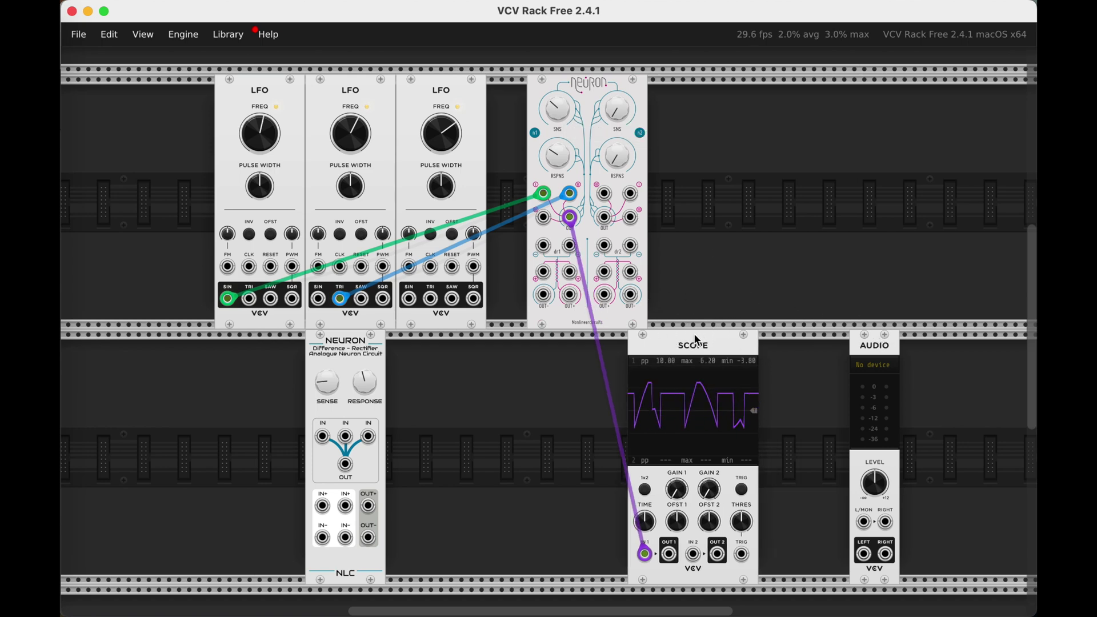
right_click(783, 371)
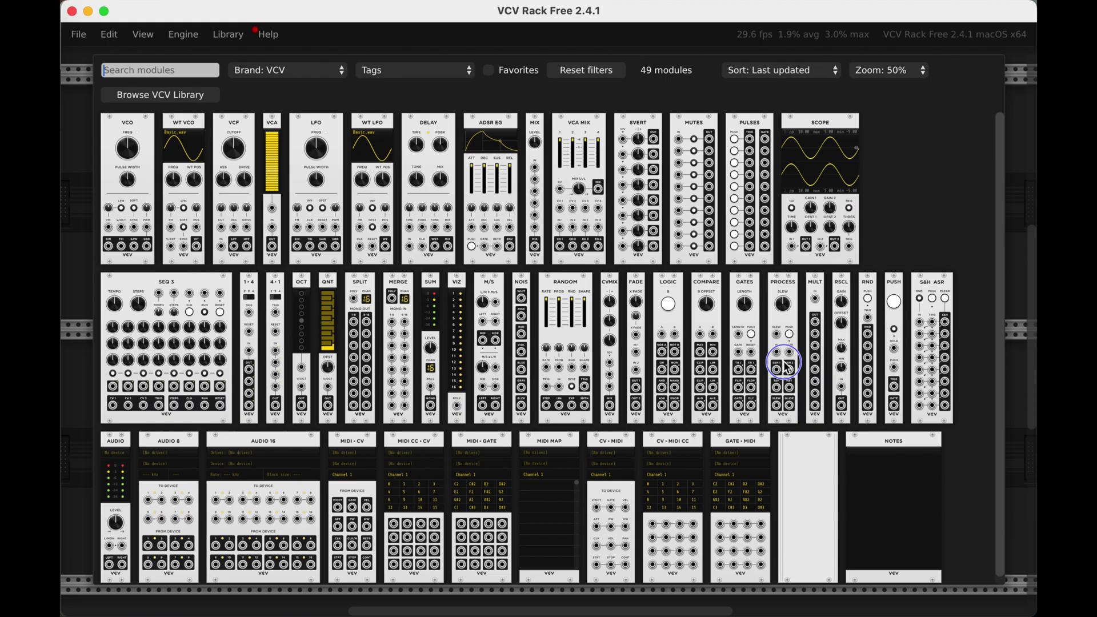
text(osci)
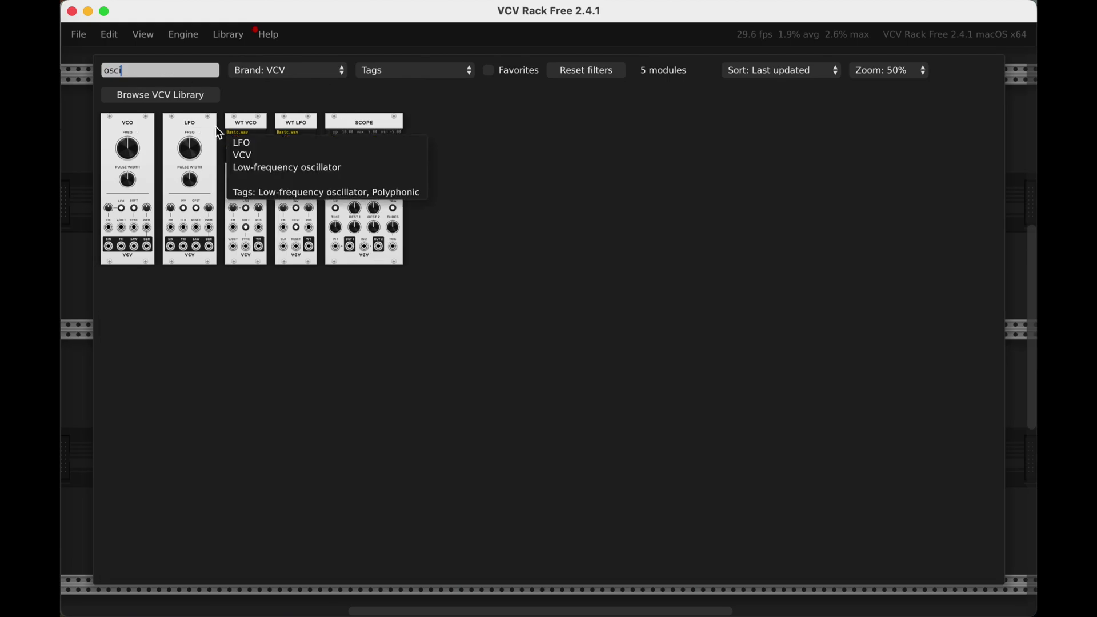
click(129, 123)
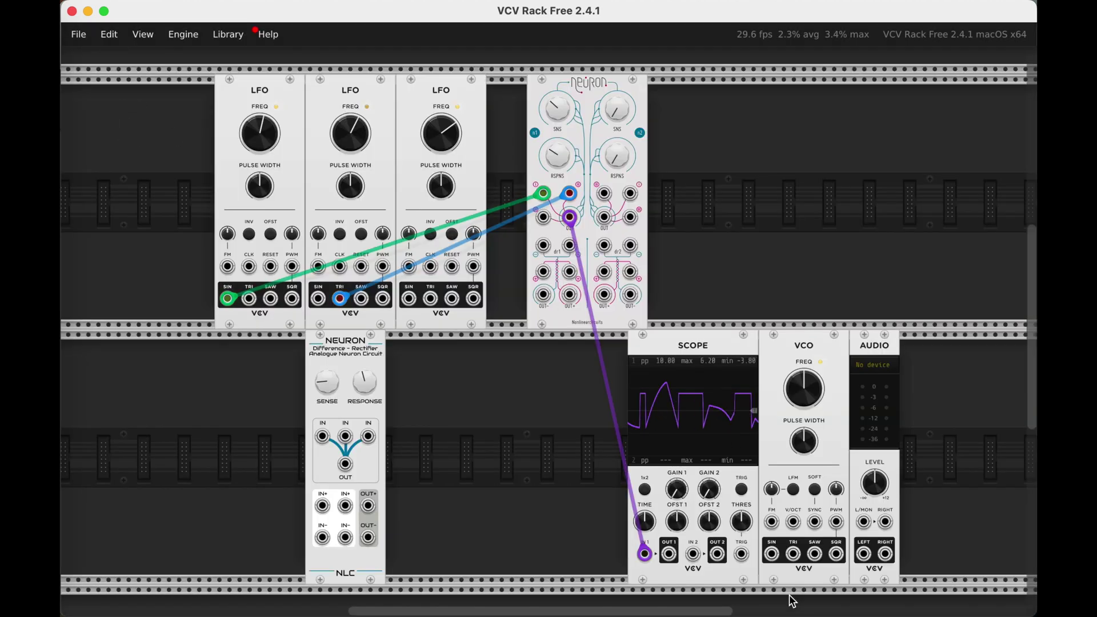
Patch Neuron 1's output into the VCO's V/OCT input and the VCO's triangle into both Audio inputs, and lower the Audio level
drag(570, 218, 800, 525)
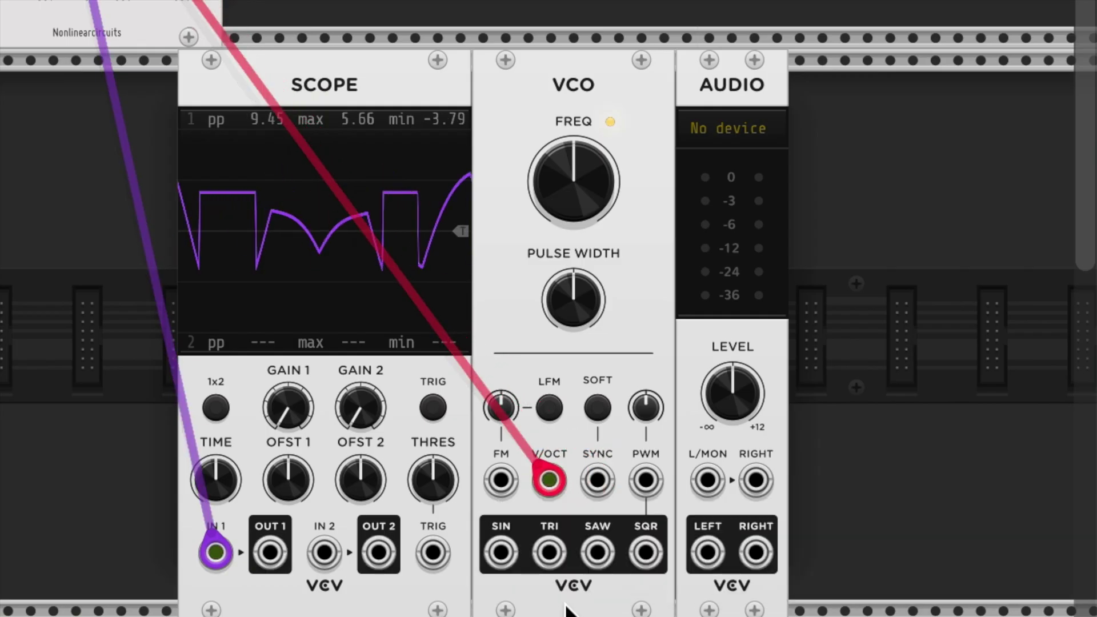
drag(551, 545, 708, 480)
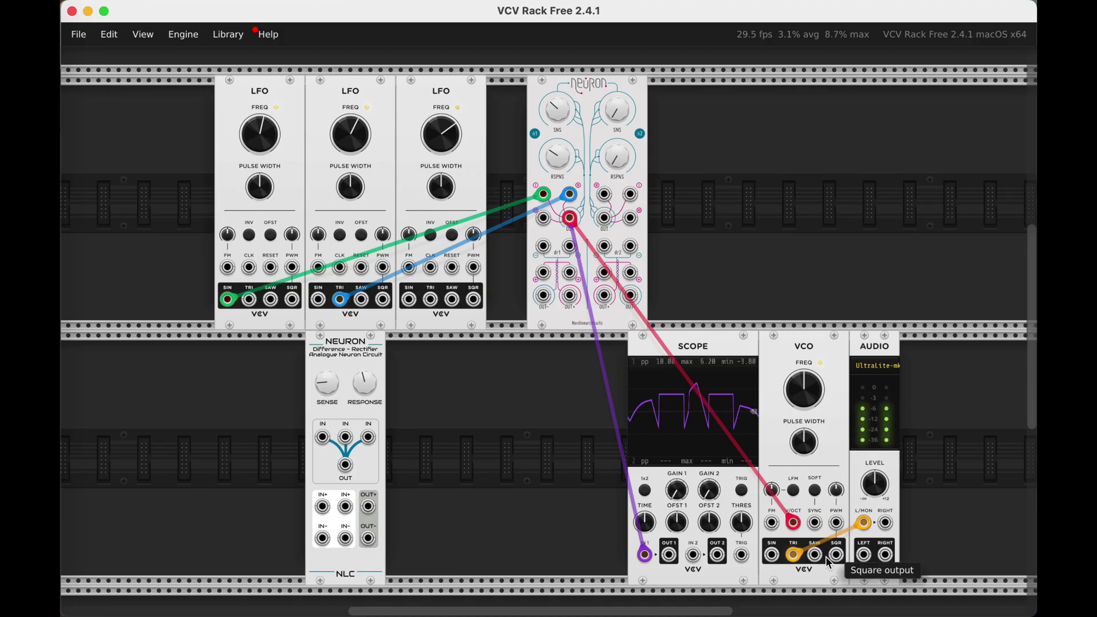
drag(795, 559, 887, 525)
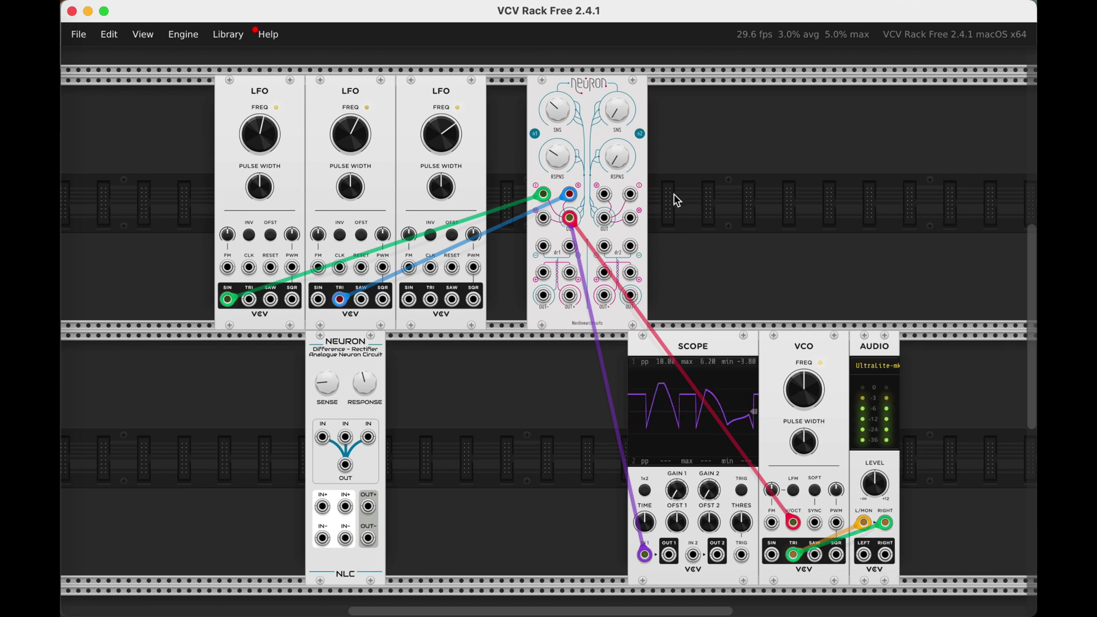
drag(884, 475, 889, 493)
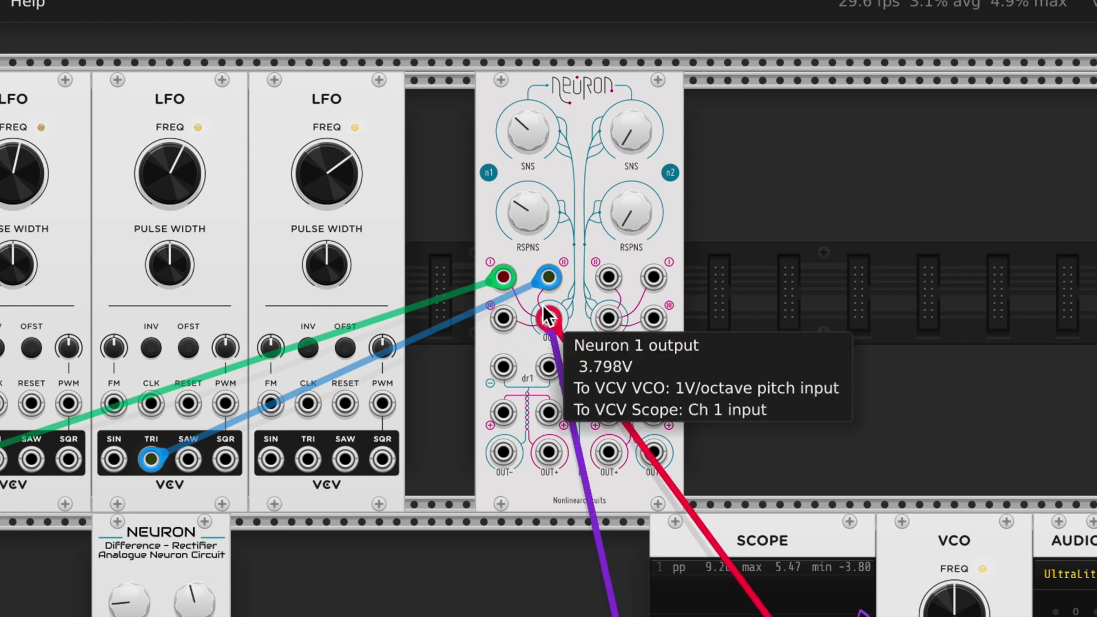
Patch Neuron 1's output into Diff-Rect 1's Negative 1 input, and Diff-Rect 1's negative output into Neuron 2's third input
drag(550, 317, 503, 366)
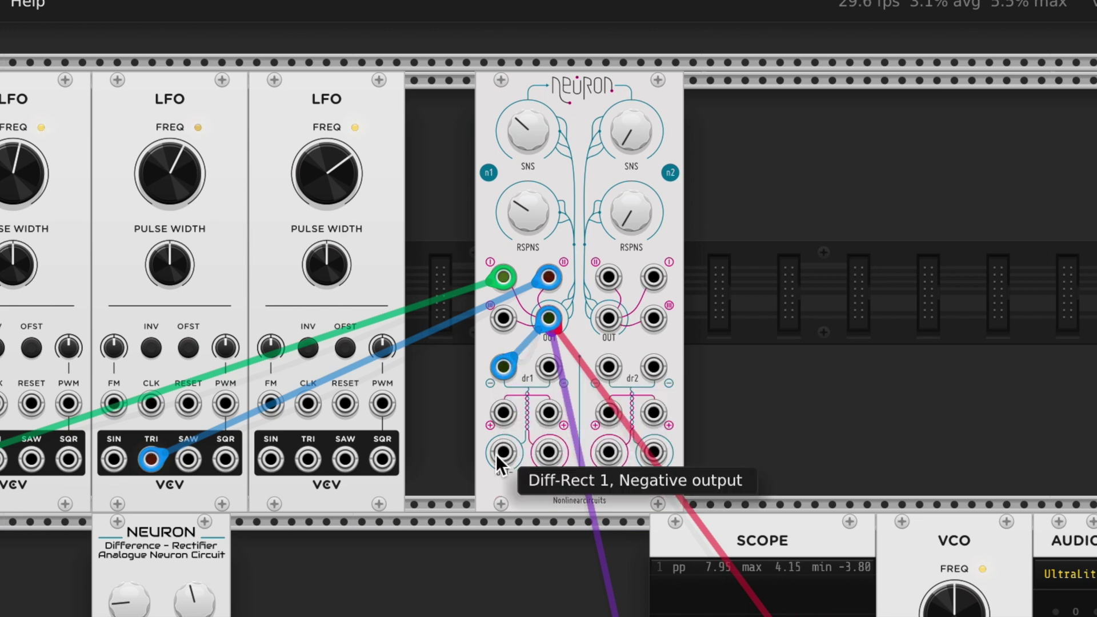
drag(500, 460, 659, 321)
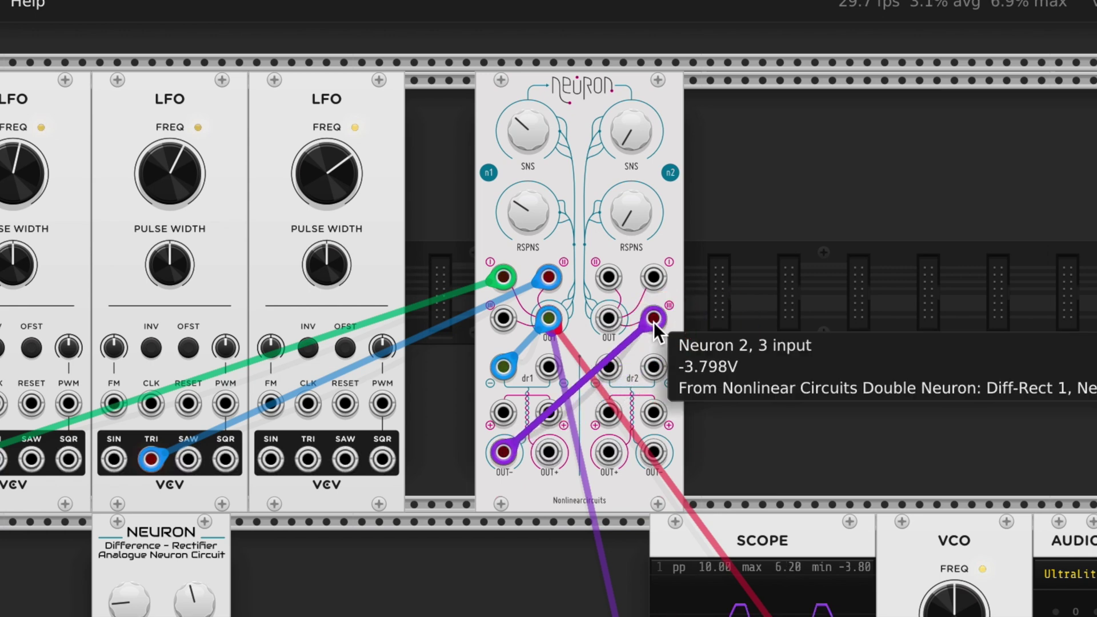
Patch the third LFO's sine into Neuron 2's second input, Neuron 2's output into Diff-Rect 1's Negative 2, and Diff-Rect 1's positive output into Neuron 1's third input
drag(272, 457, 617, 284)
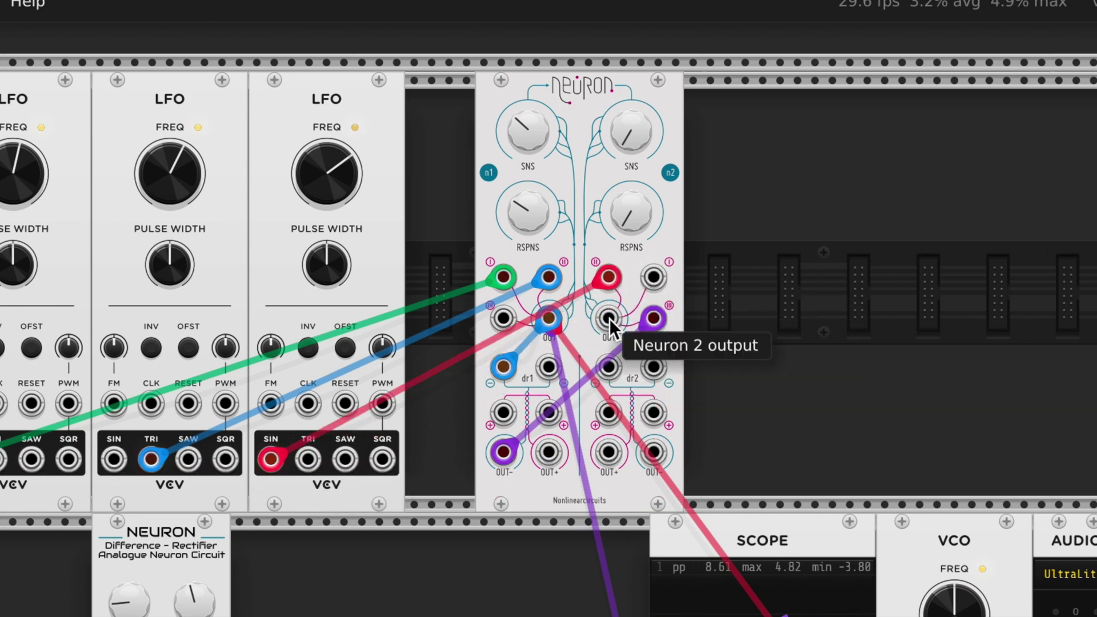
drag(609, 318, 548, 367)
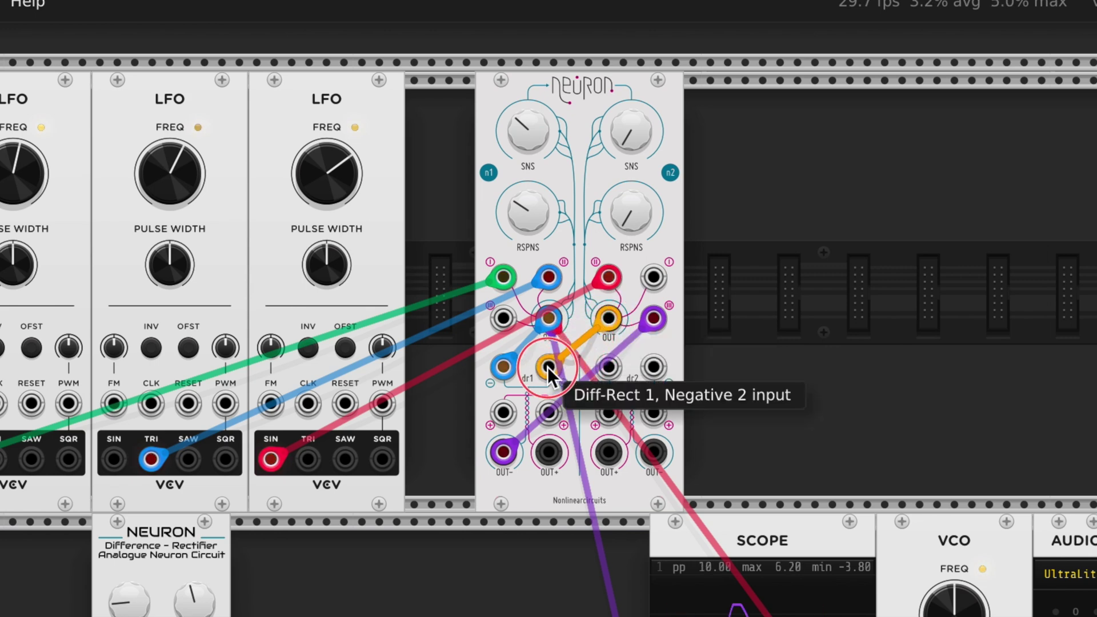
drag(549, 452, 507, 323)
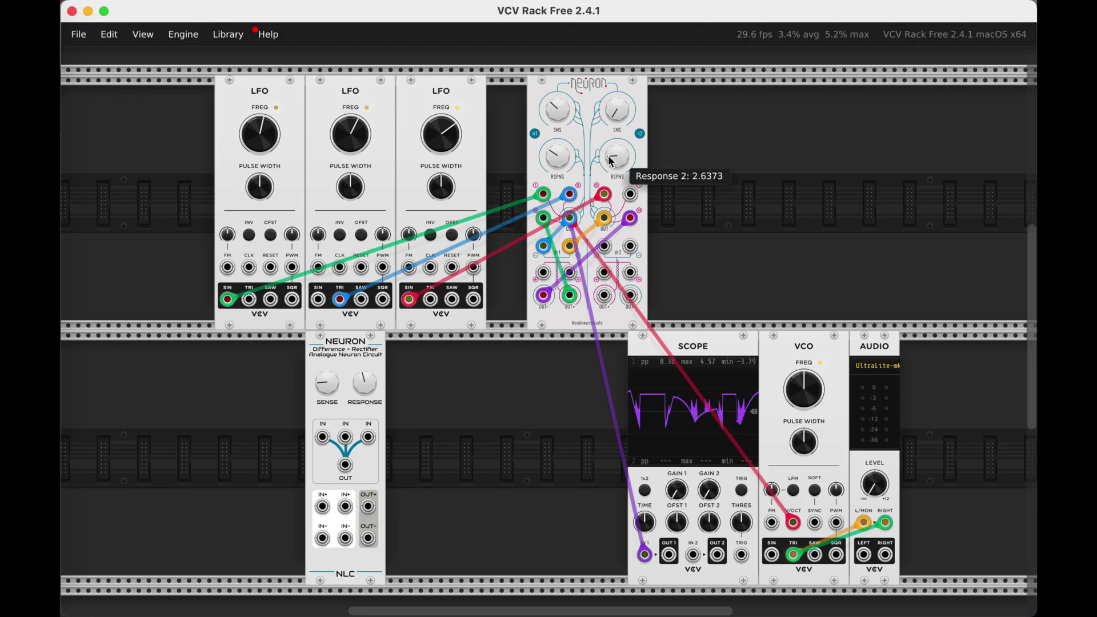
Raise Response 2 on the dual Neuron and turn Sense 2 up to about 3.23
drag(618, 164, 625, 137)
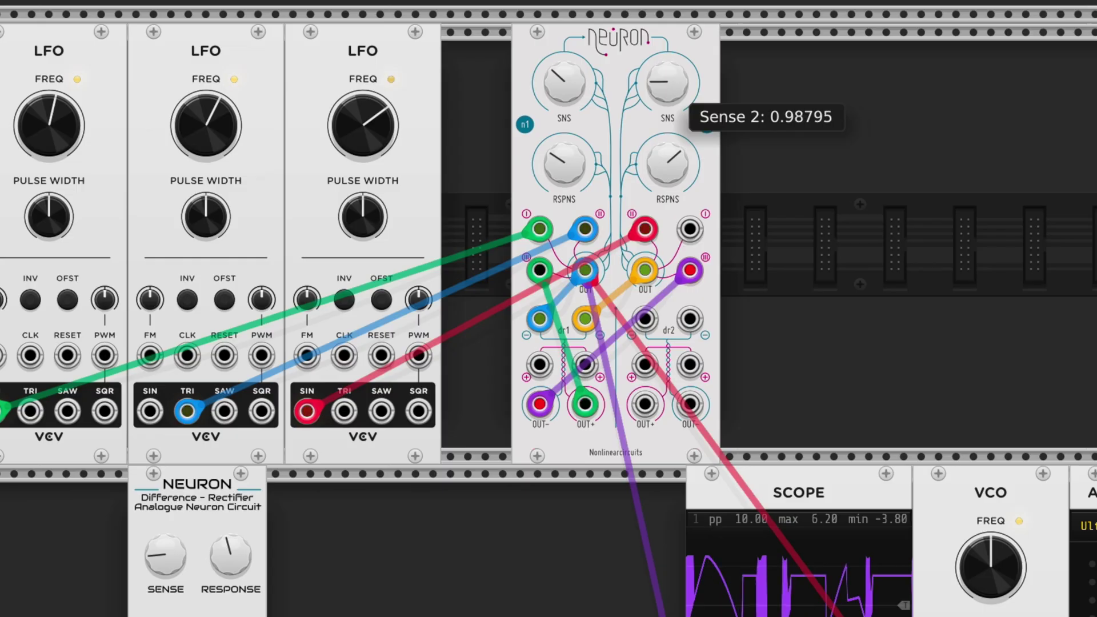
drag(674, 112, 663, 63)
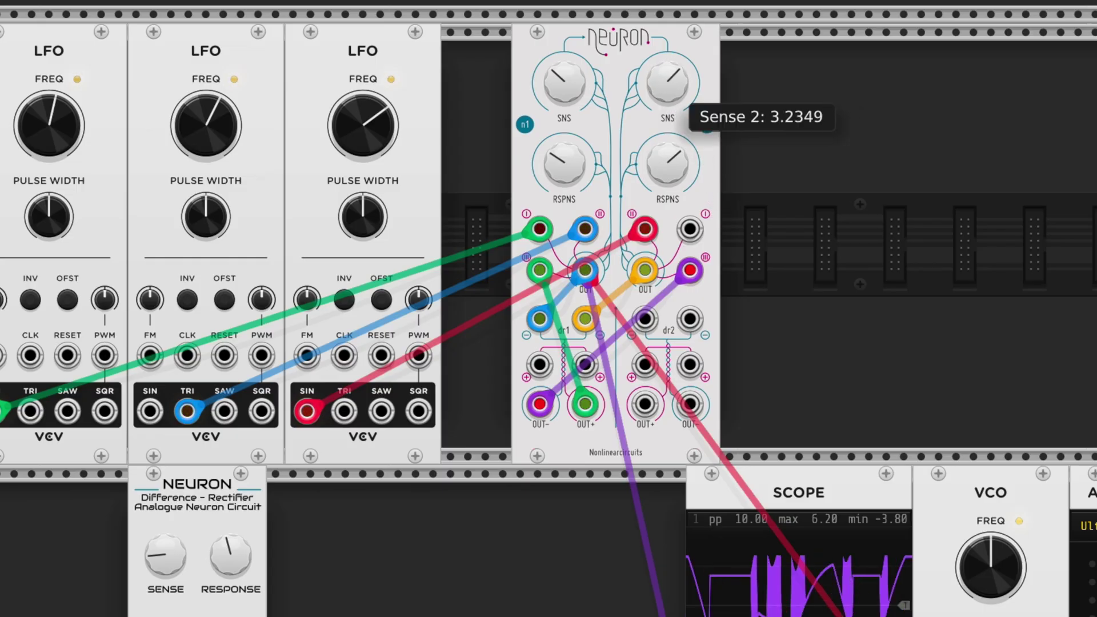
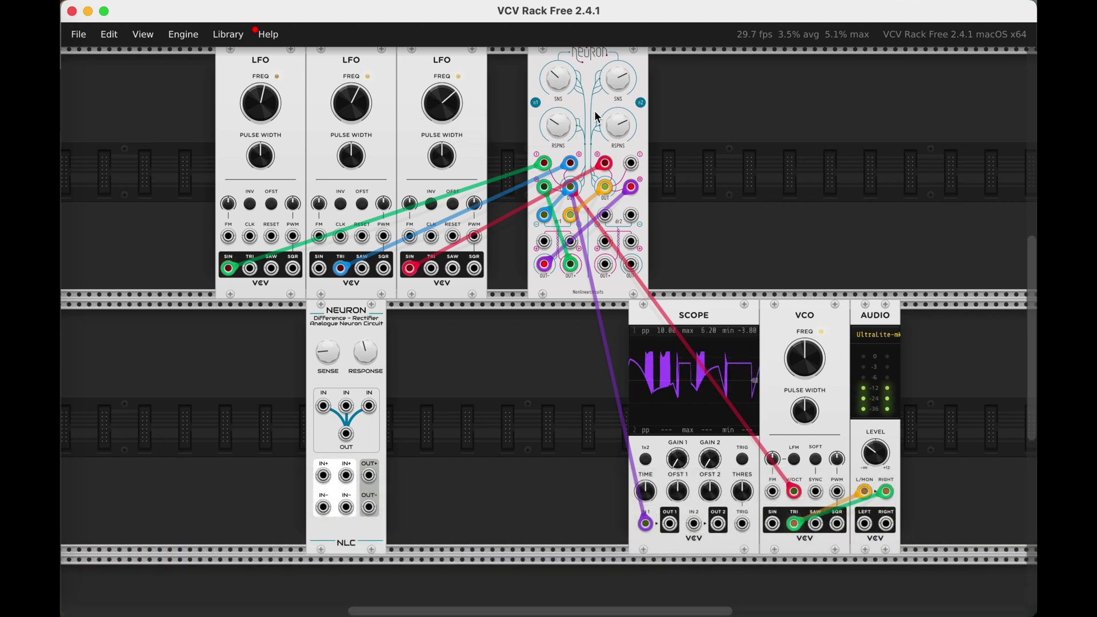
Raise Response 1 and Sense 1 to around mid-range, and lower Response 2 to around mid-range
drag(563, 129, 563, 129)
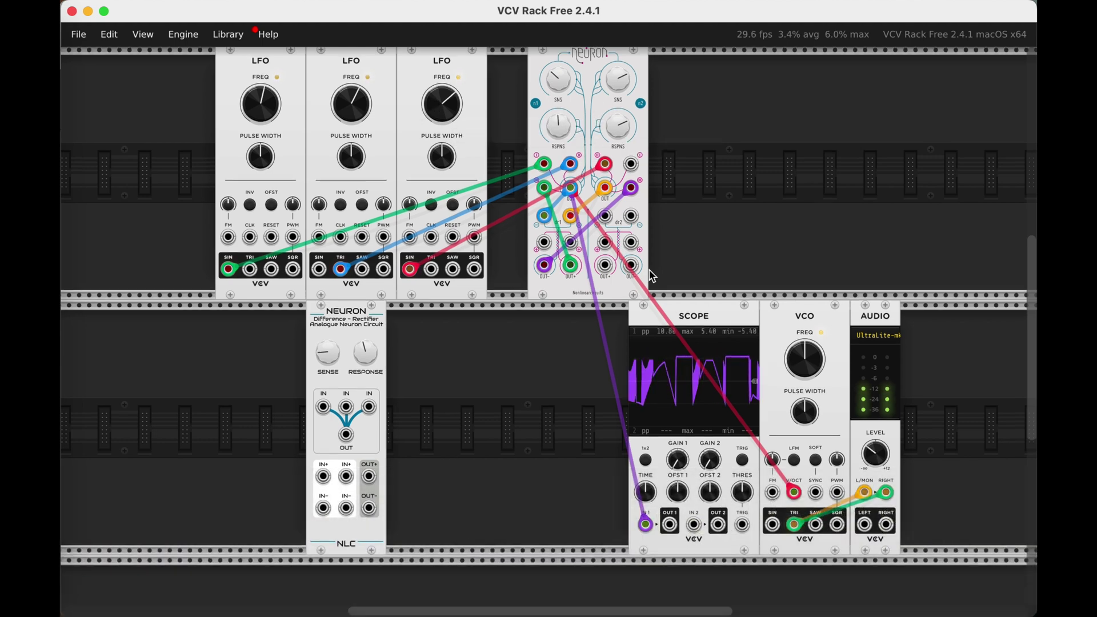
drag(559, 79, 559, 78)
mouse_move(568, 121)
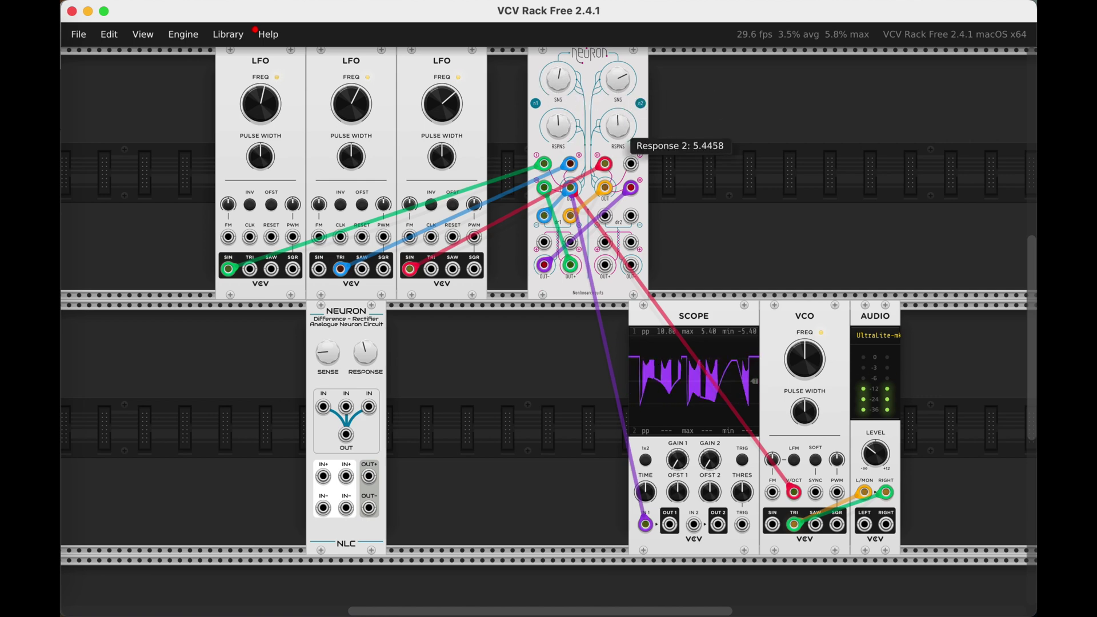
drag(617, 125, 618, 124)
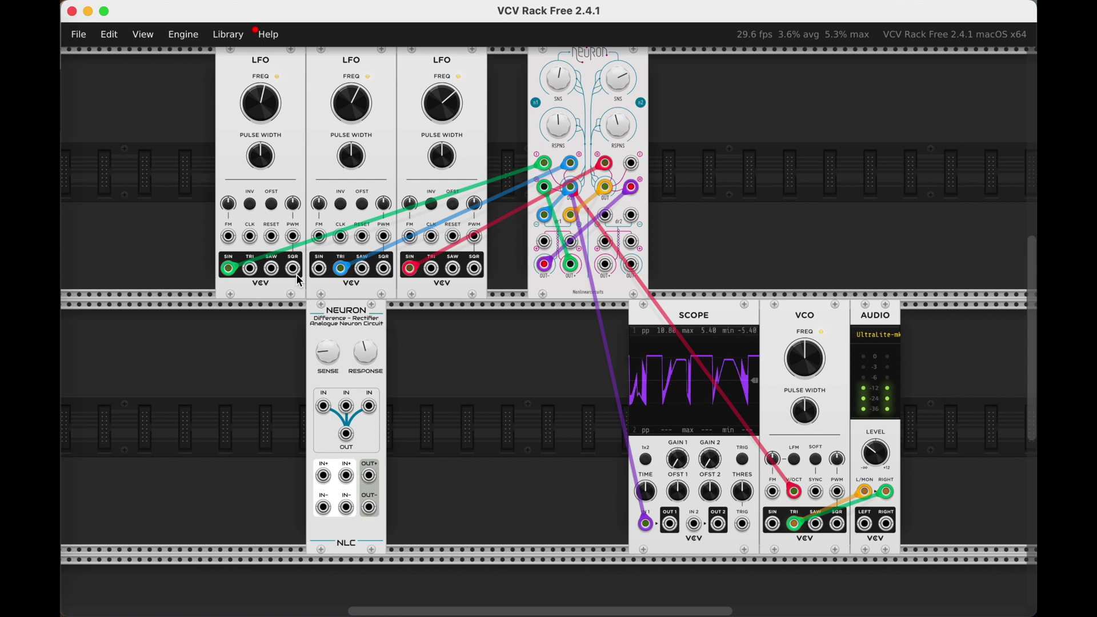
Patch the second LFO's square output into Neuron 2's first input and readjust both neurons, setting Response 1 to about 3.61 and lowering both Sense values
drag(384, 269, 632, 163)
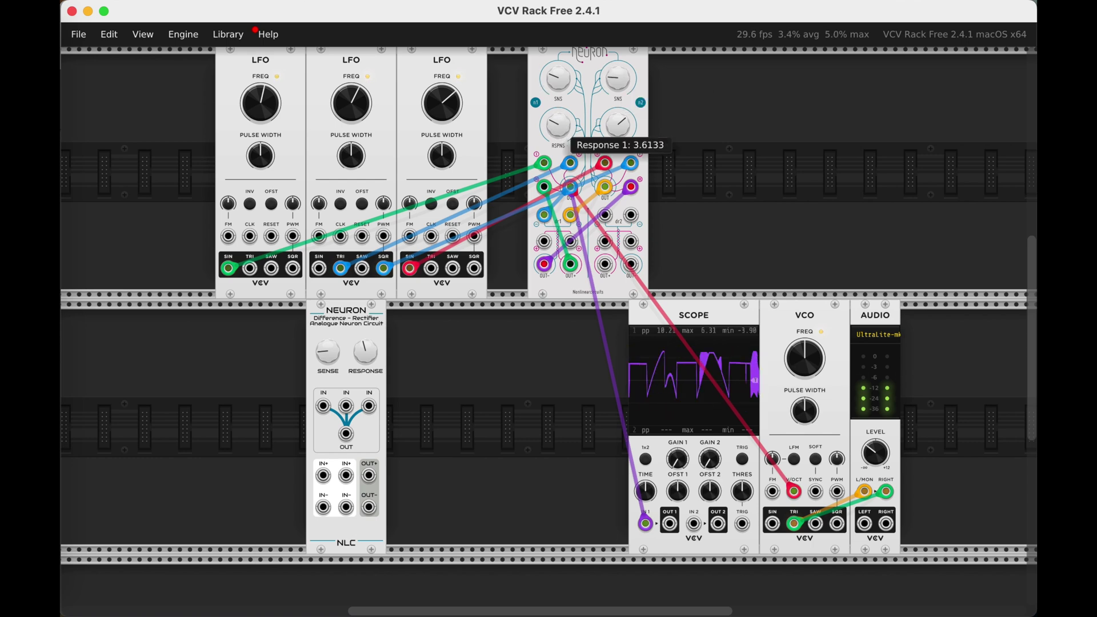
drag(558, 78, 635, 55)
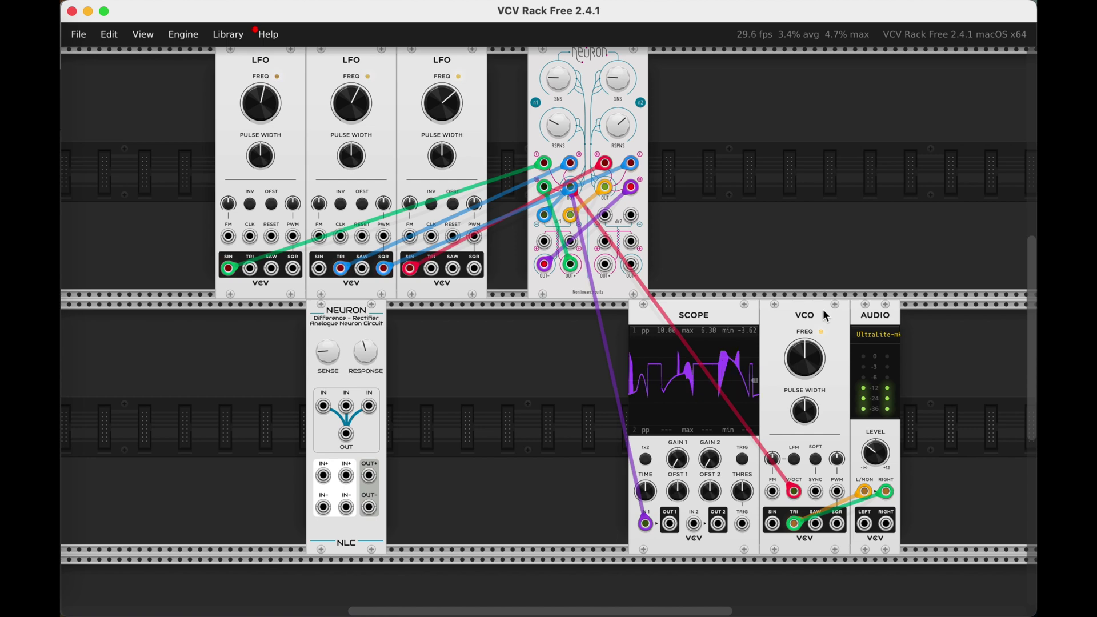
Duplicate the VCO, moving the original to the upper row beside the dual Neuron, and unplug both Audio input cables
key(super+d)
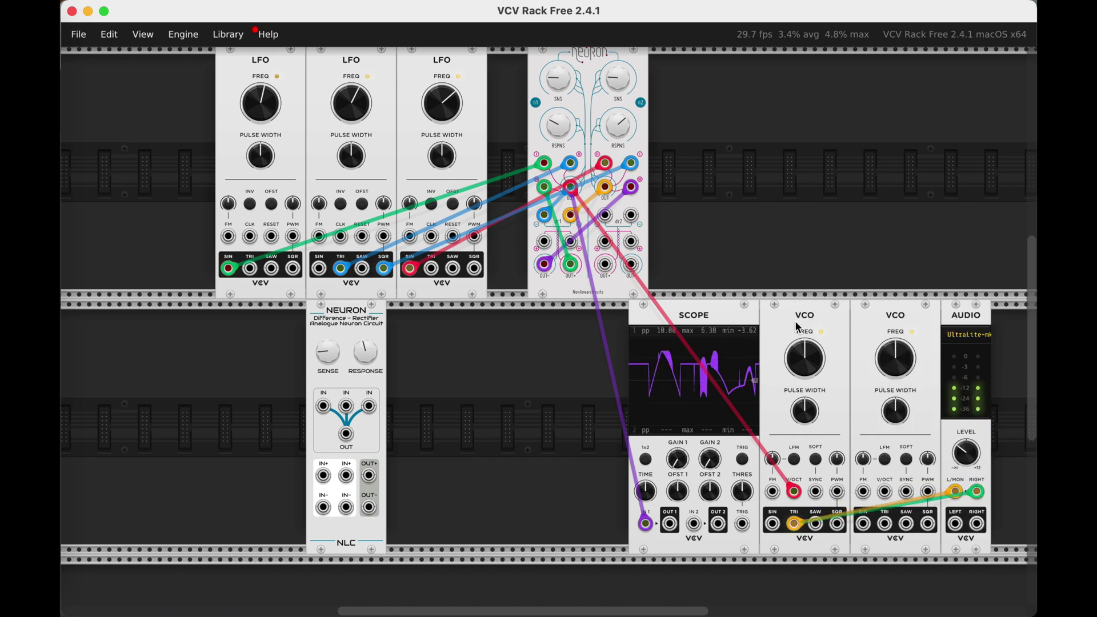
drag(798, 318, 766, 63)
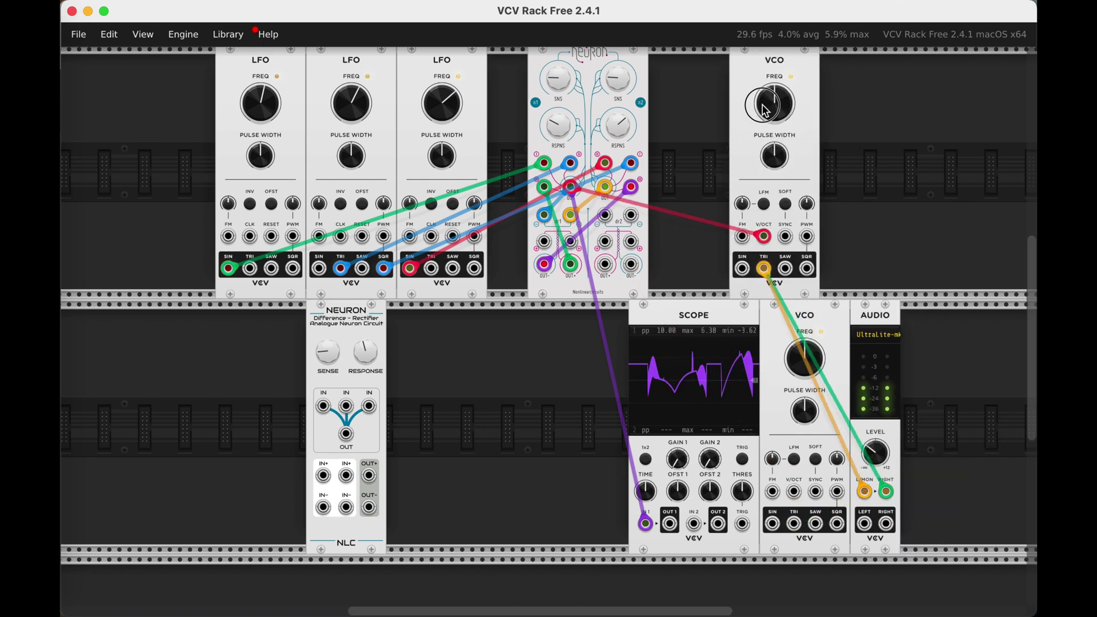
drag(865, 492, 897, 497)
drag(968, 491, 857, 308)
Delete the three LFO modules from the upper row
key(Delete)
key(Delete)
key(Delete)
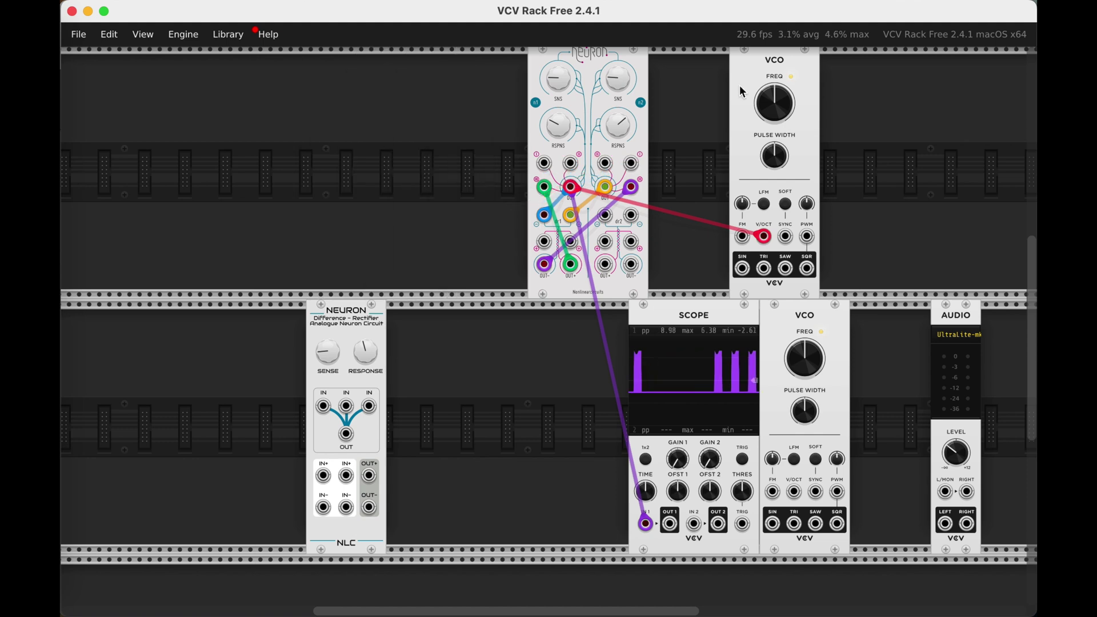
Move both VCOs into the LFOs' former place, remove the V/OCT cable, and duplicate a VCO to make a row of three
drag(792, 130, 257, 130)
drag(805, 323, 331, 70)
drag(231, 236, 403, 275)
key(ctrl+d)
Patch the first VCO's sine and second VCO's triangle into Neuron 1's first two inputs, and the third VCO's saw into Neuron 2's second input
drag(208, 268, 545, 164)
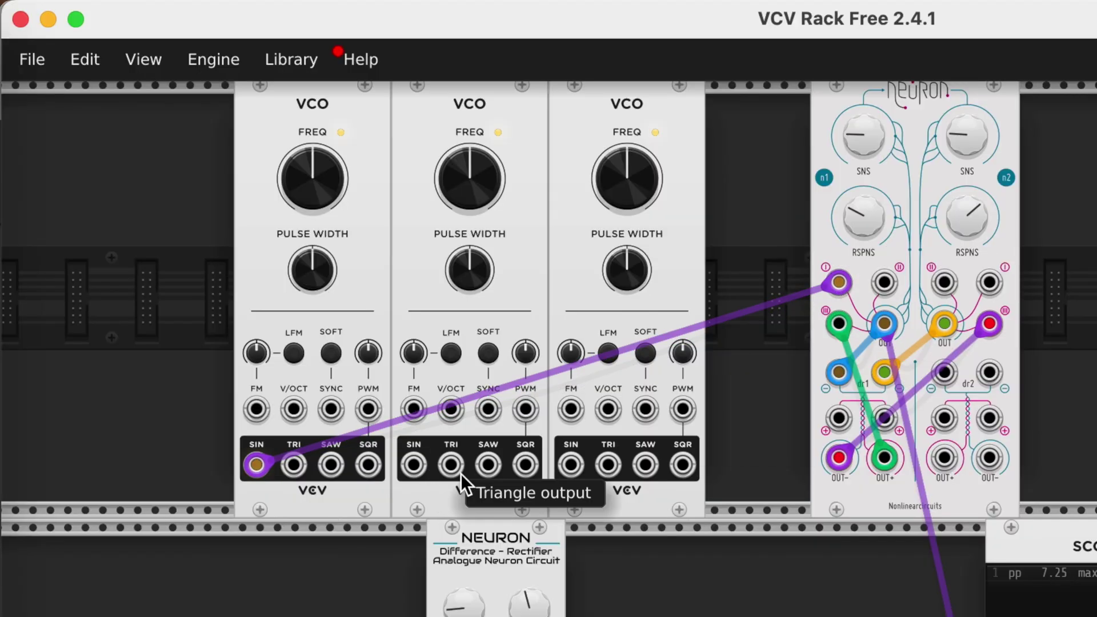
drag(460, 474, 884, 282)
drag(642, 465, 945, 282)
Slide the three VCOs away from the Neuron, duplicate the third, and patch the copy's triangle into Neuron 2's first input
drag(342, 113, 254, 113)
drag(461, 112, 373, 112)
drag(617, 115, 529, 115)
key(super+d)
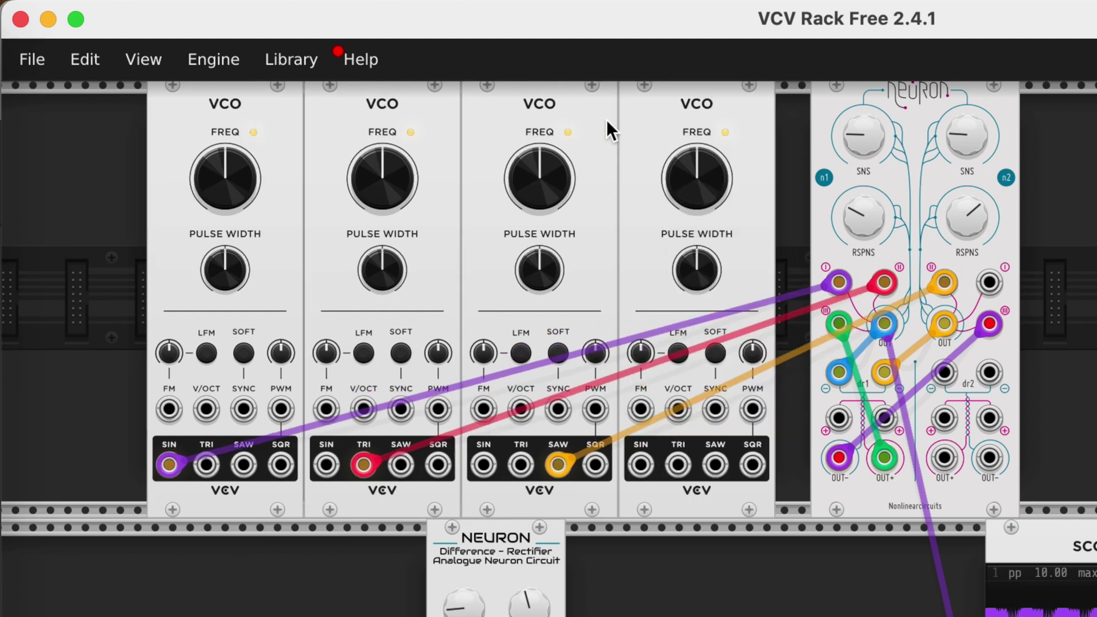
drag(678, 464, 999, 282)
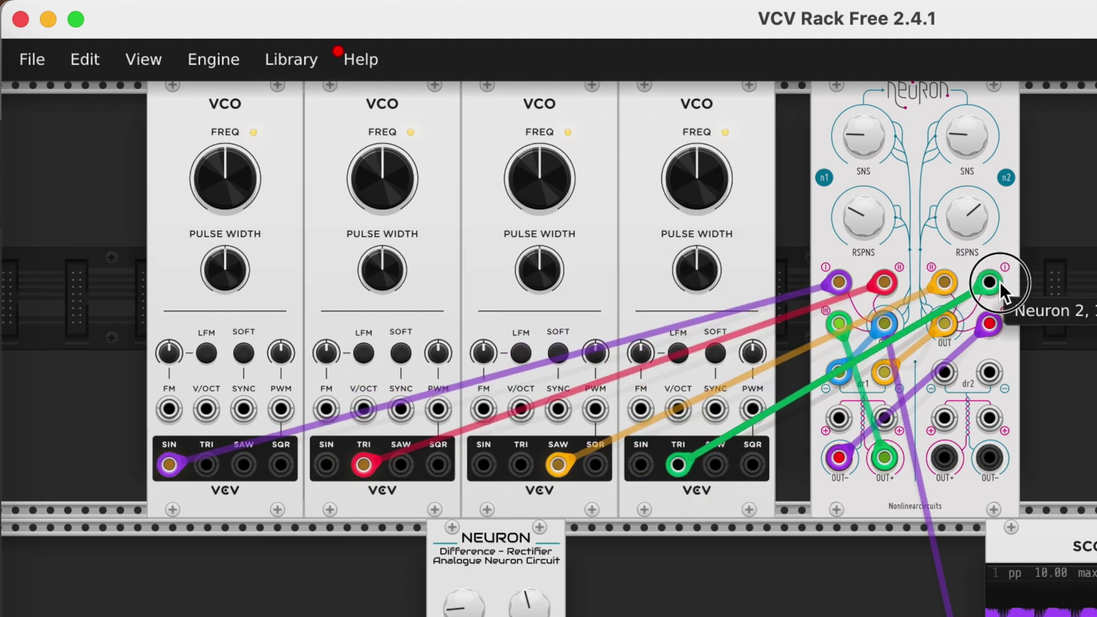
Detune the four VCOs by lowering the first one's frequency and raising the frequencies of the other three
drag(255, 185, 254, 210)
drag(407, 173, 407, 146)
drag(537, 175, 537, 155)
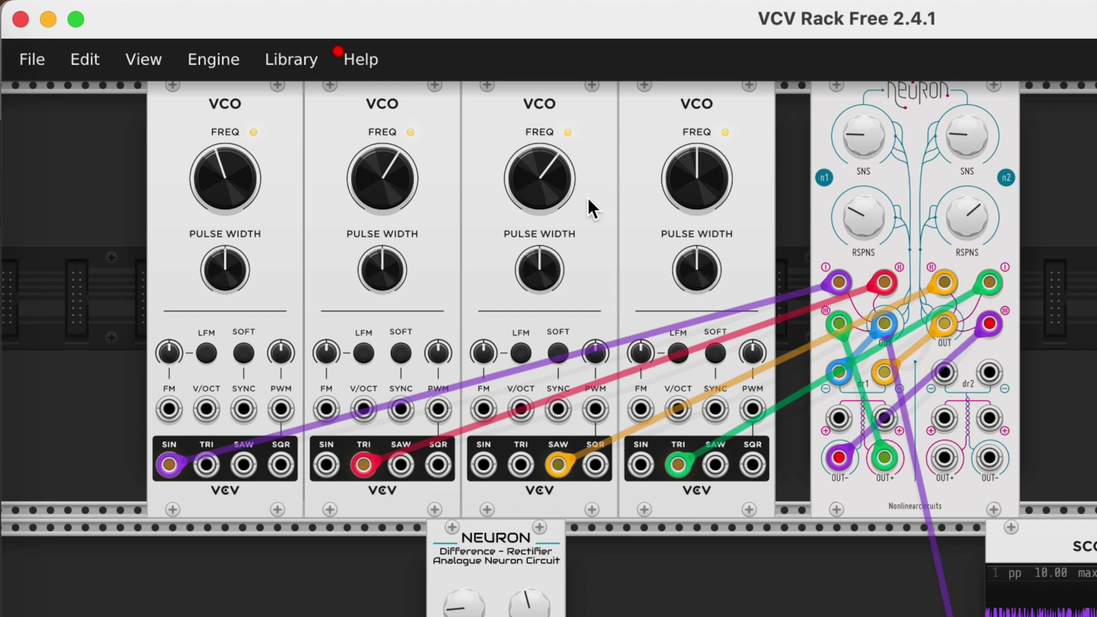
drag(721, 203, 721, 174)
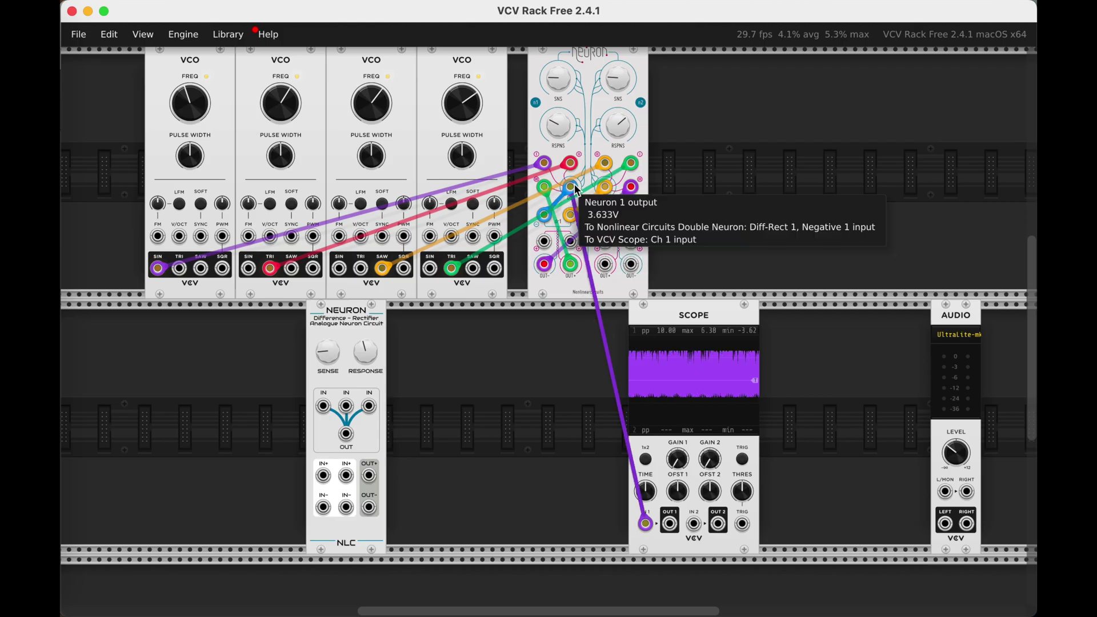
Patch Neuron 1's output into both Audio inputs and lower the second VCO's frequency to about 127 Hz
drag(572, 187, 943, 490)
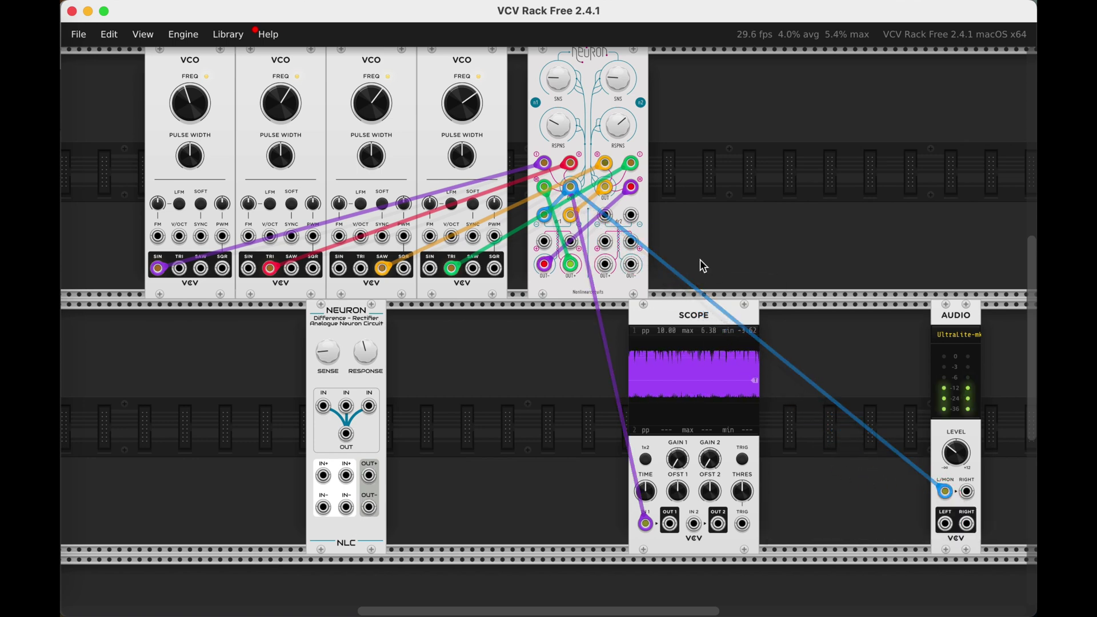
drag(572, 192, 968, 491)
mouse_move(281, 104)
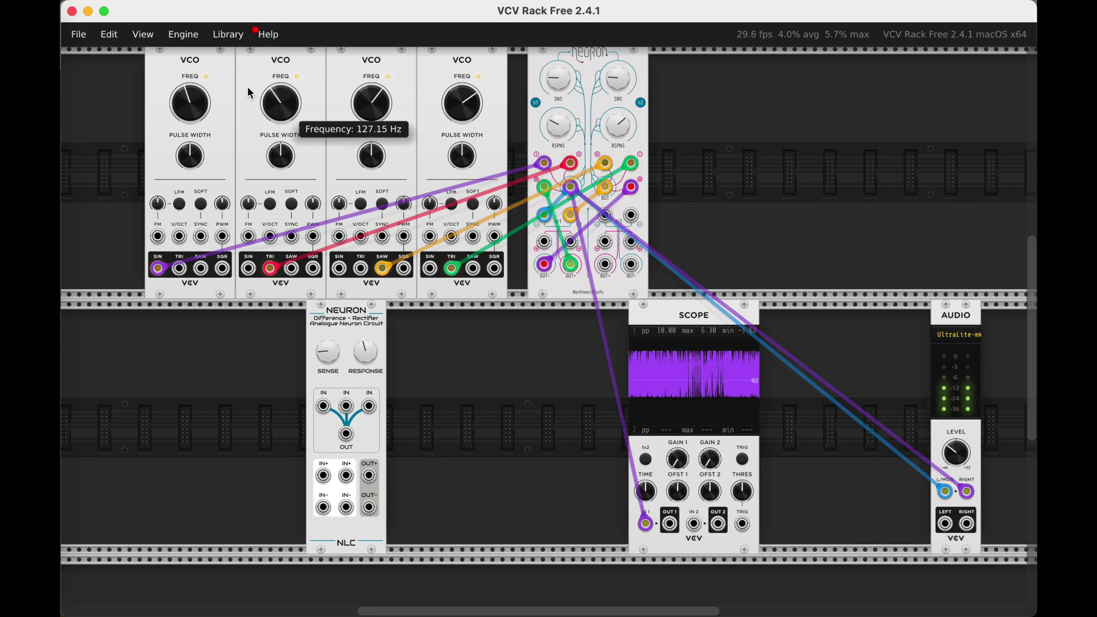
Raise Response 1 past mid-range and lower Sense 1 on the dual Neuron
mouse_move(560, 131)
drag(560, 131, 560, 123)
mouse_move(557, 76)
drag(558, 76, 557, 80)
Lower Response 2, raise Sense 2, and set Sense 1 to about 2.09 on the dual Neuron
mouse_move(623, 86)
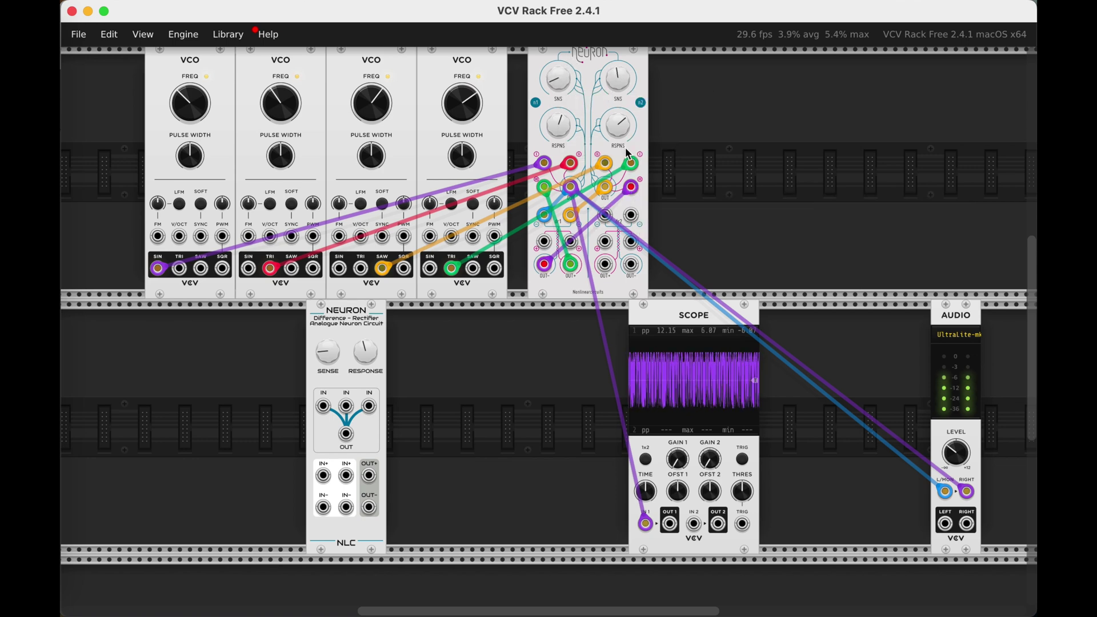
mouse_move(620, 126)
drag(623, 86)
drag(623, 87, 623, 86)
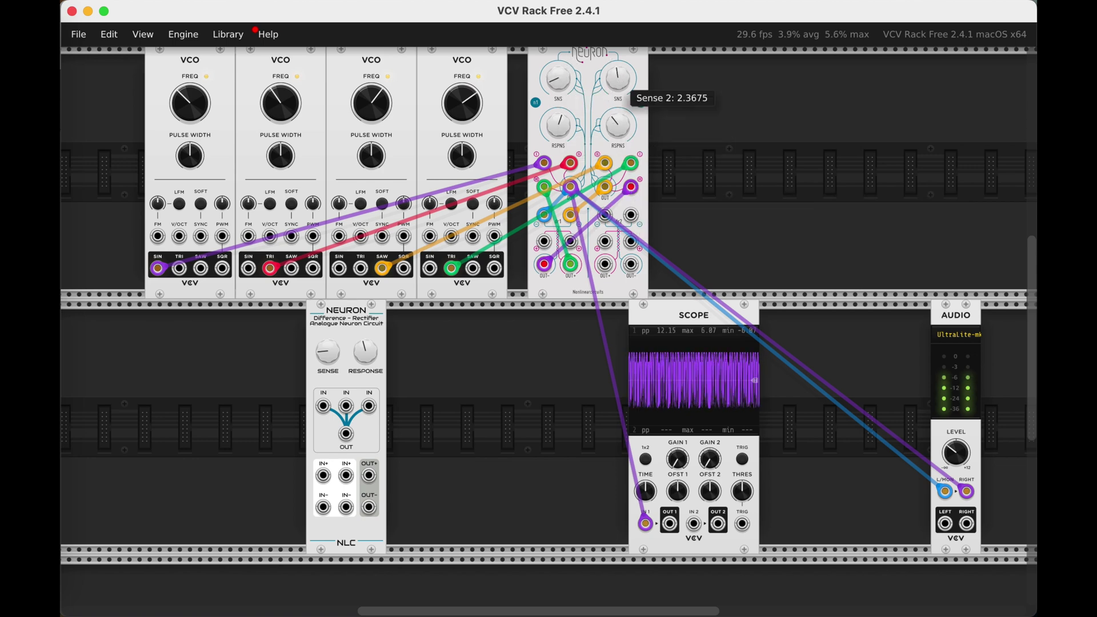
mouse_move(558, 79)
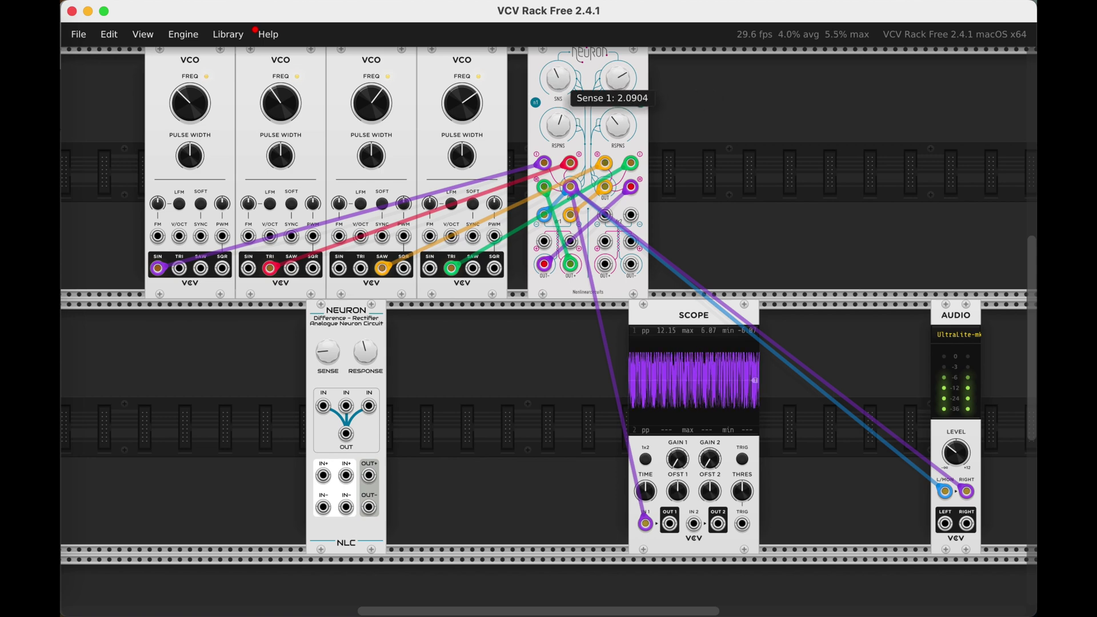
Lower the third VCO's frequency and set the fourth VCO's frequency to about 288 Hz
mouse_move(463, 99)
mouse_move(372, 121)
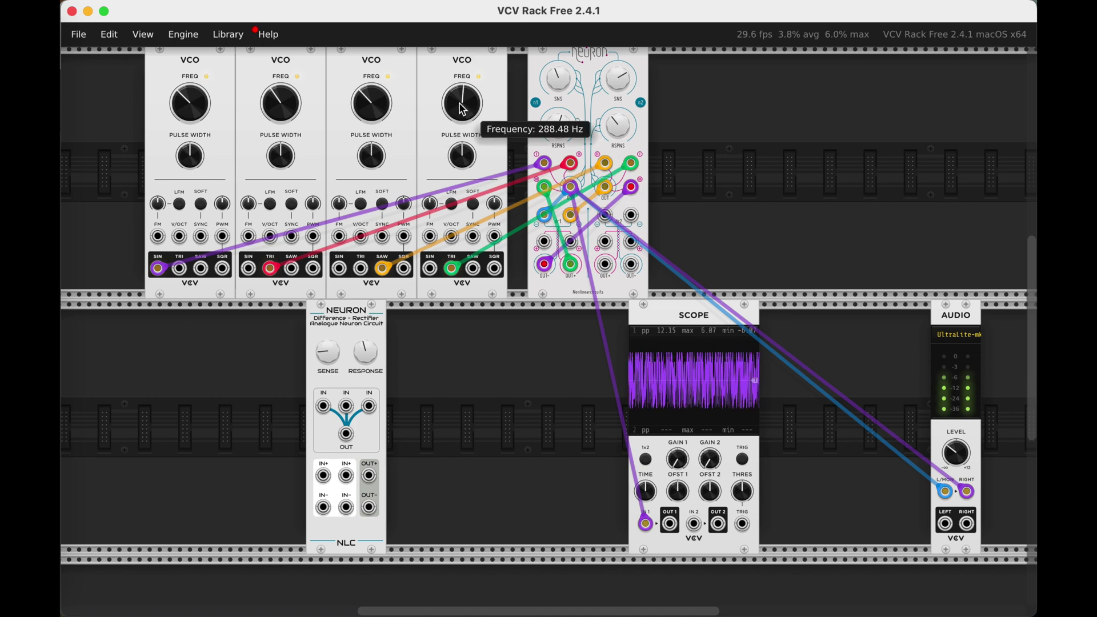
Retune the four VCOs, lowering the second, setting the third to about 79 Hz and raising the first to about 185 Hz
mouse_move(280, 102)
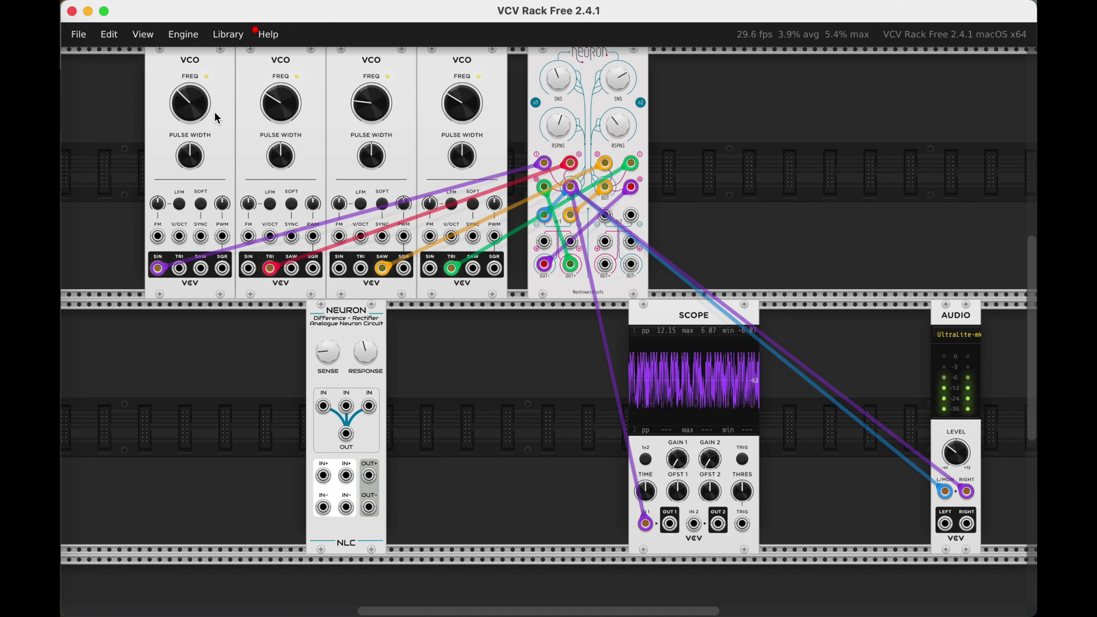
mouse_move(185, 102)
drag(190, 103, 189, 98)
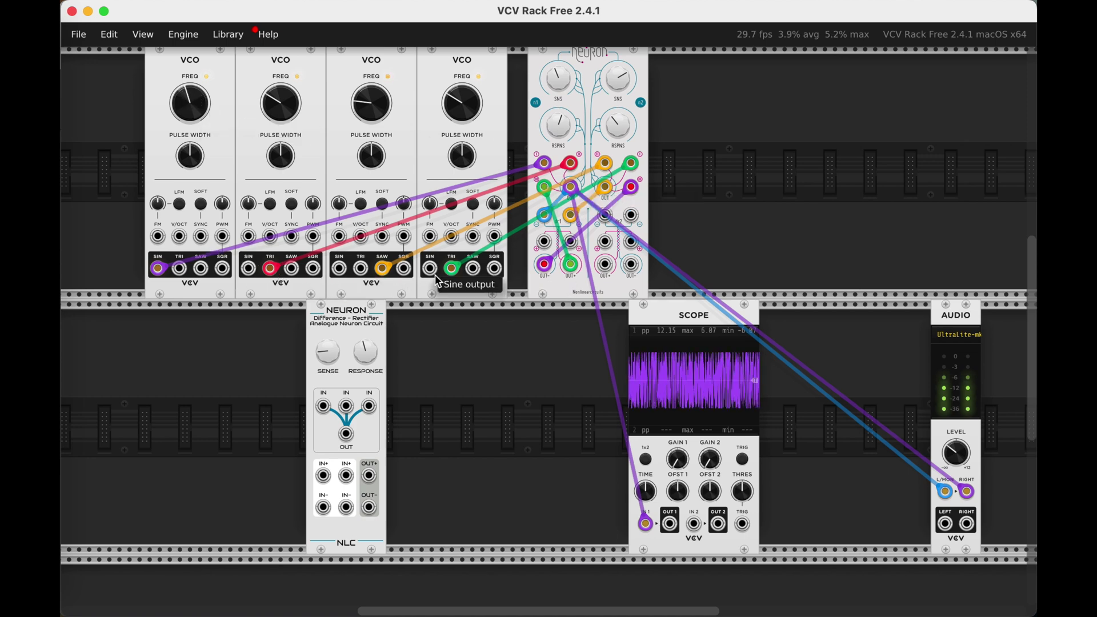
drag(471, 115, 471, 115)
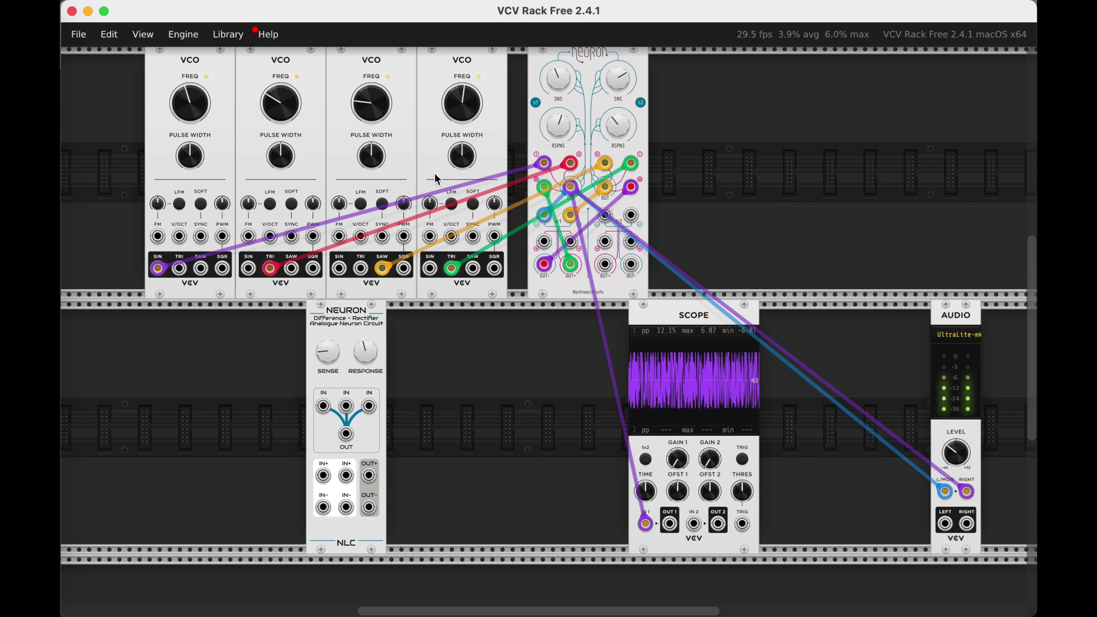
scroll(351, 110, up, 3)
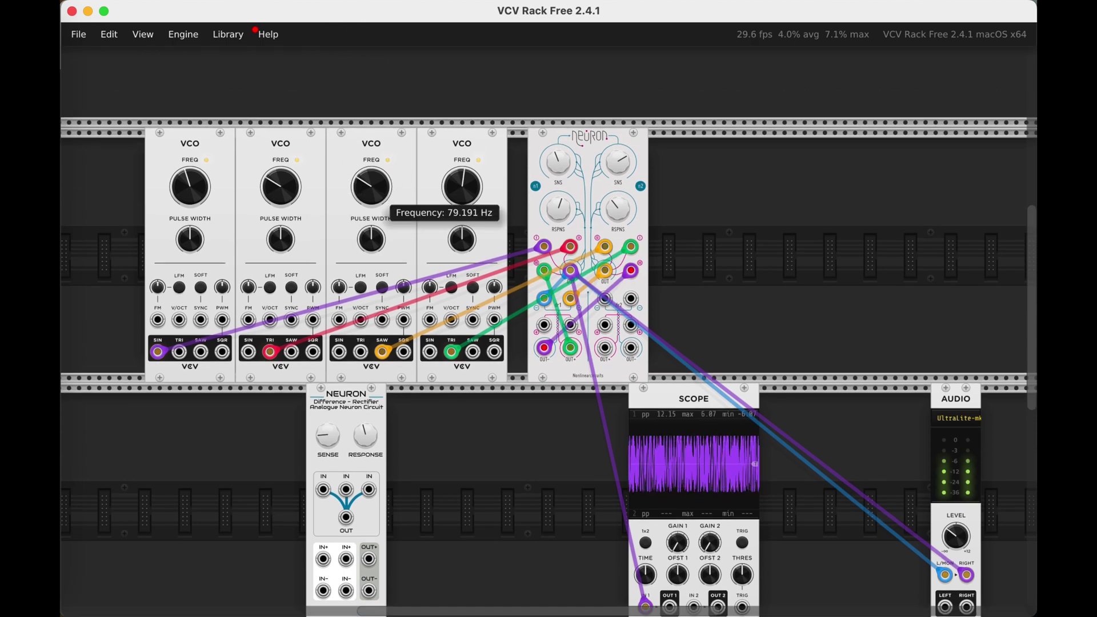
scroll(523, 413, down, 3)
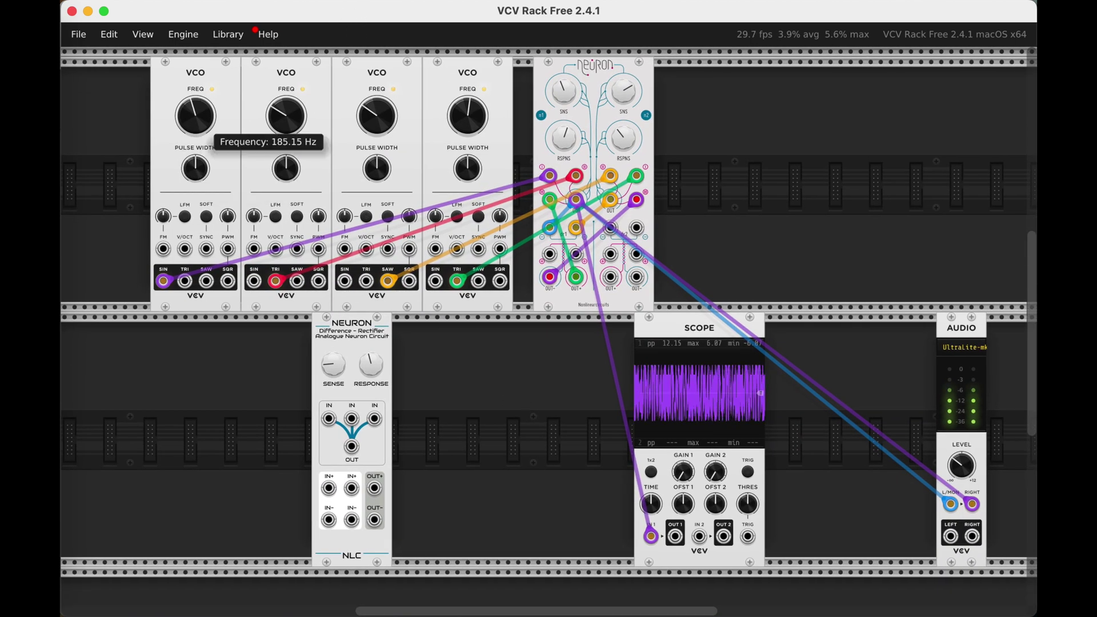
Raise Response 2, lower Sense 2 and raise Sense 1 on the dual Neuron
drag(624, 138, 624, 138)
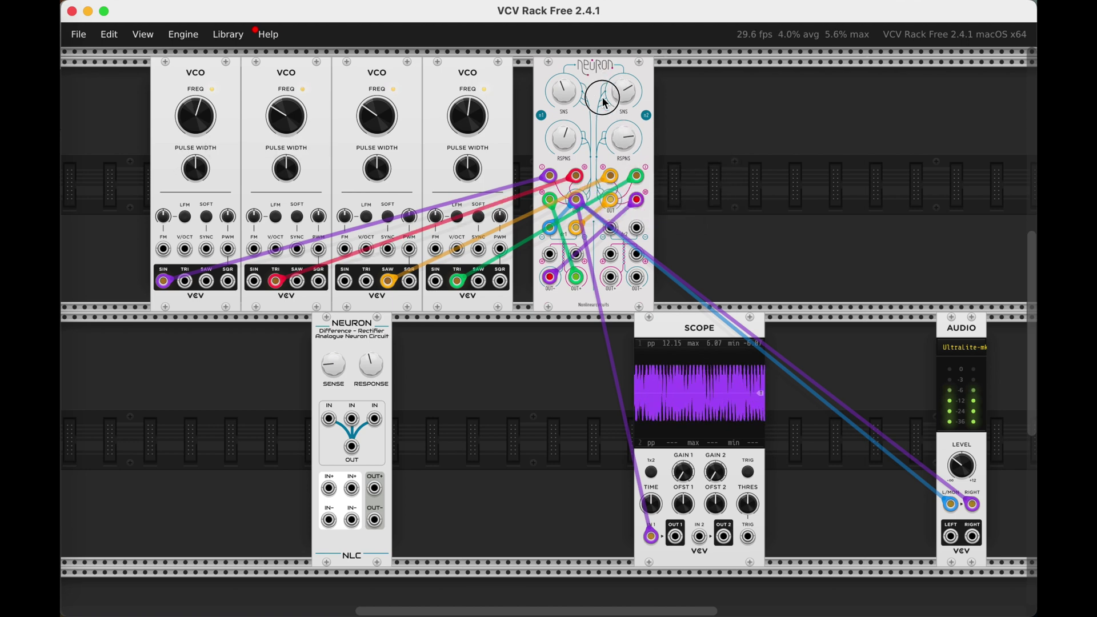
drag(624, 90, 565, 77)
scroll(624, 91, down, 1)
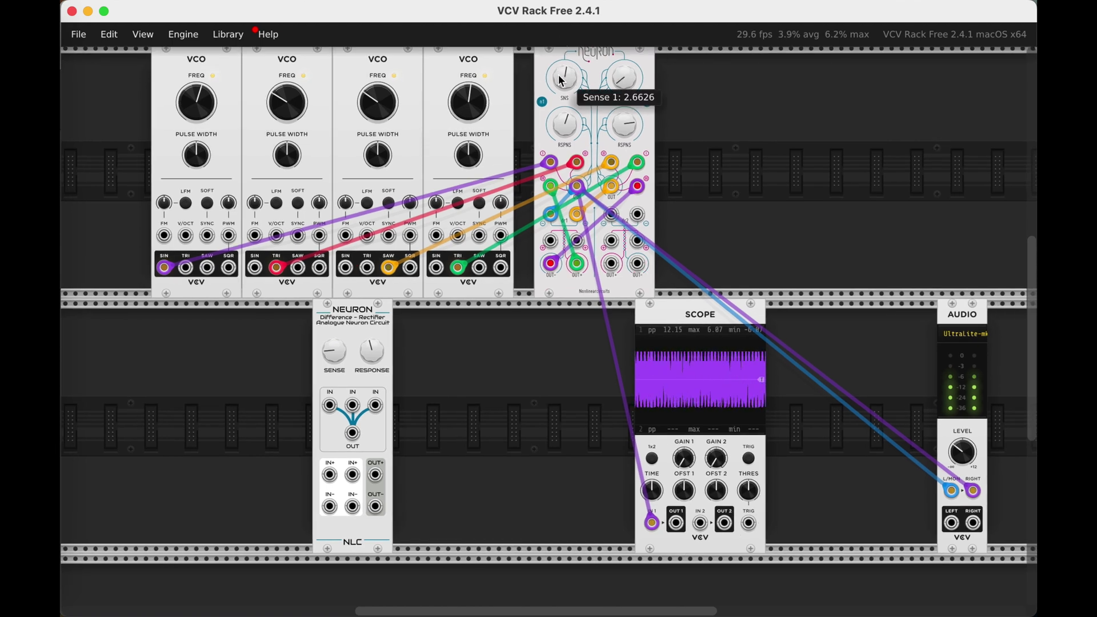
Raise the third VCO's frequency and turn Response 1 well past mid-range on the dual Neuron
mouse_move(382, 106)
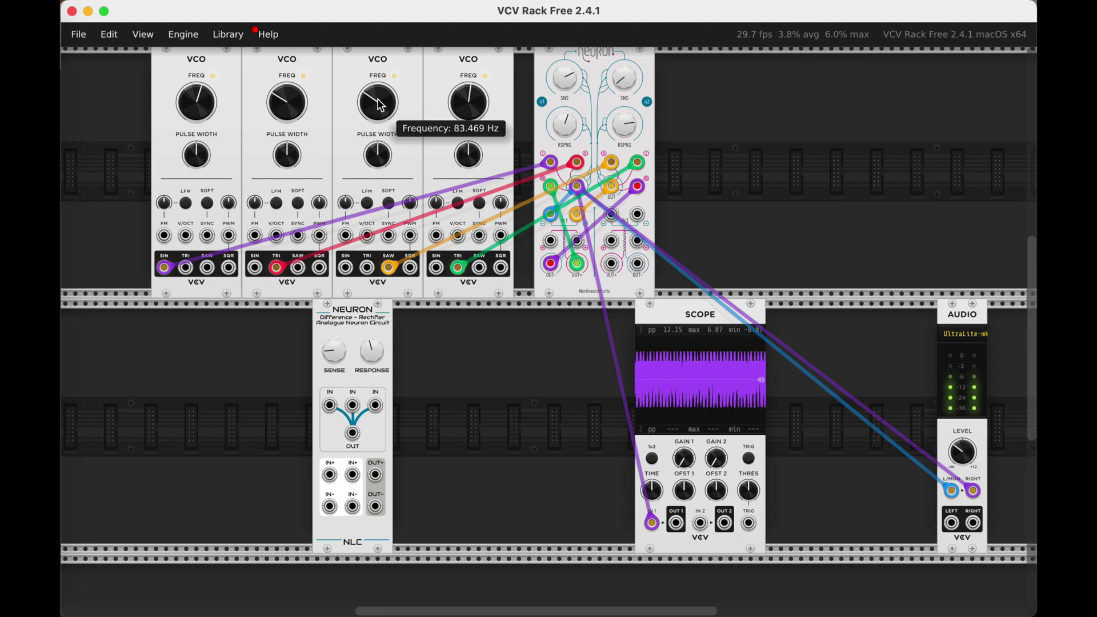
drag(378, 102, 378, 101)
mouse_move(569, 133)
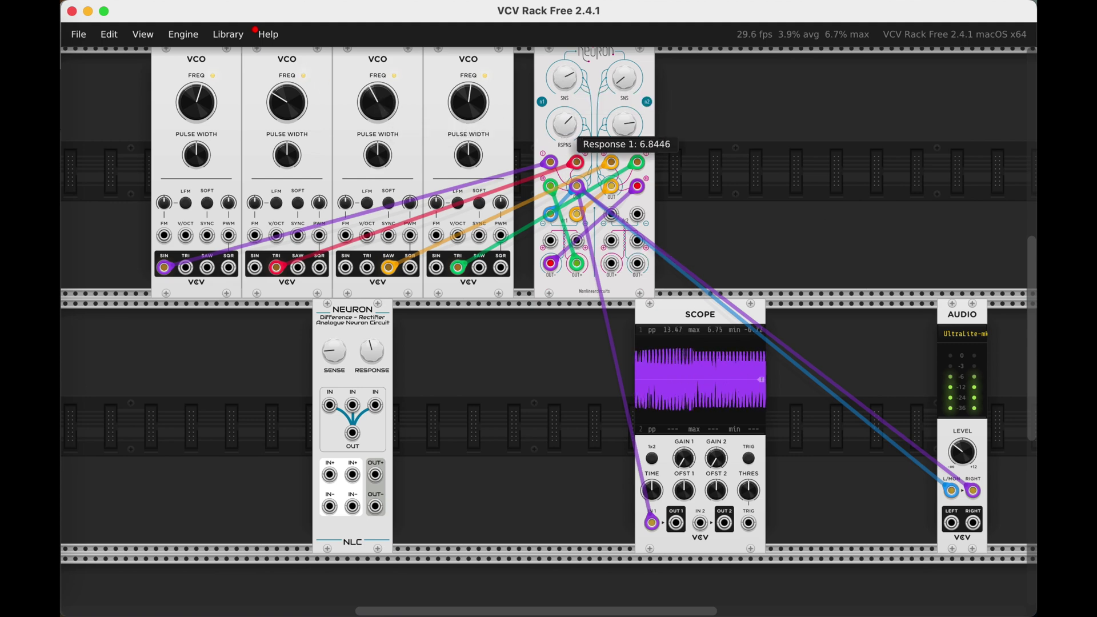
drag(586, 145, 587, 145)
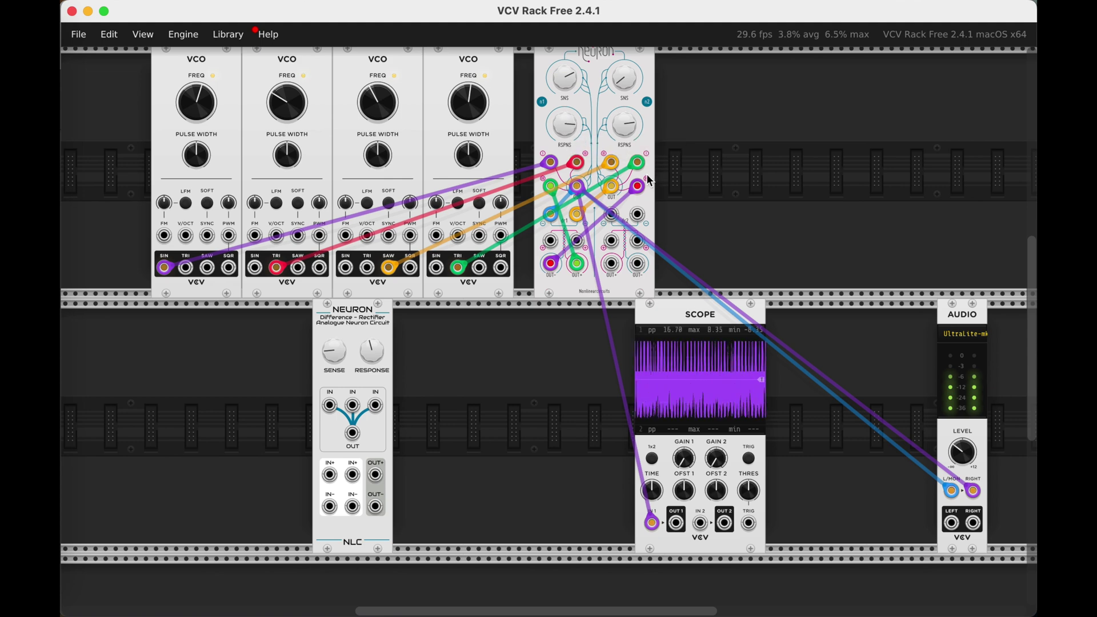
mouse_move(612, 187)
drag(613, 190, 699, 373)
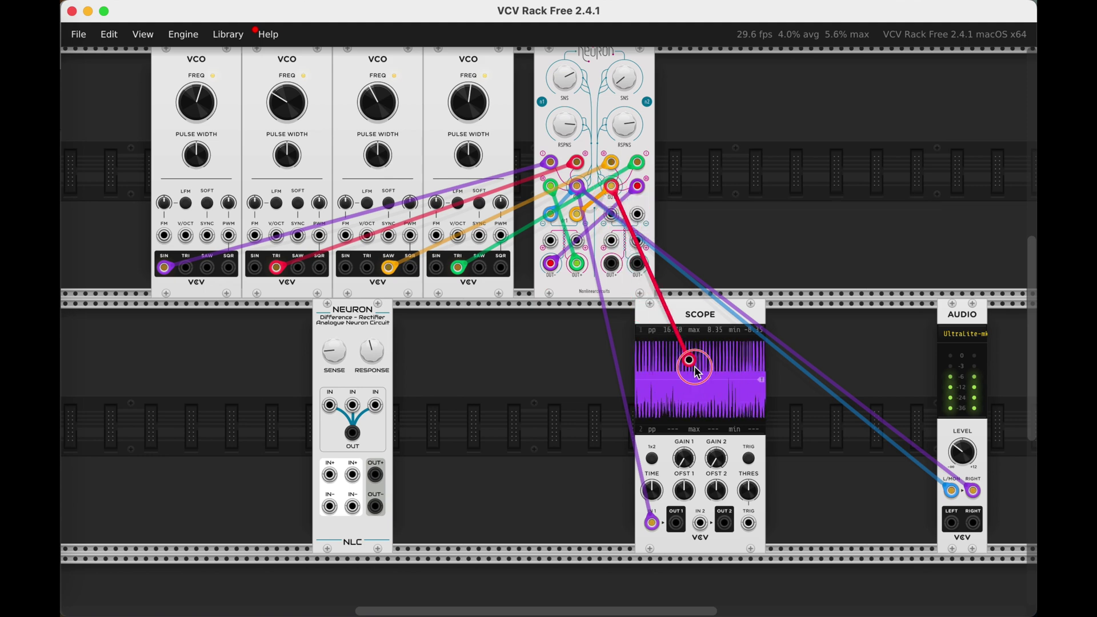
mouse_move(749, 427)
mouse_down()
mouse_move(779, 468)
mouse_move(704, 523)
mouse_up()
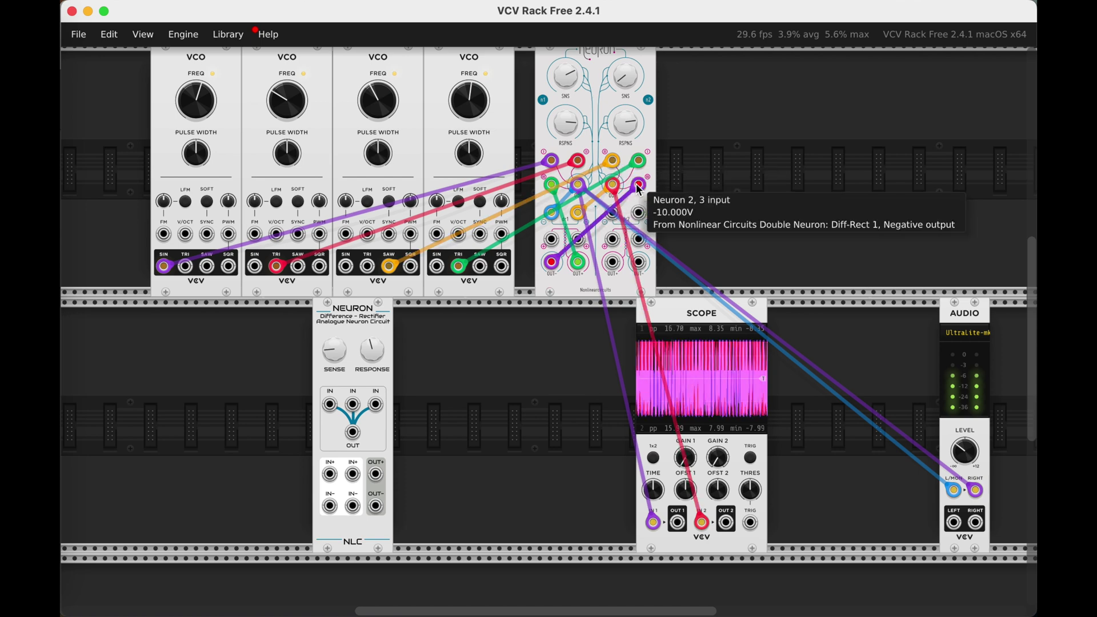
drag(612, 186, 749, 226)
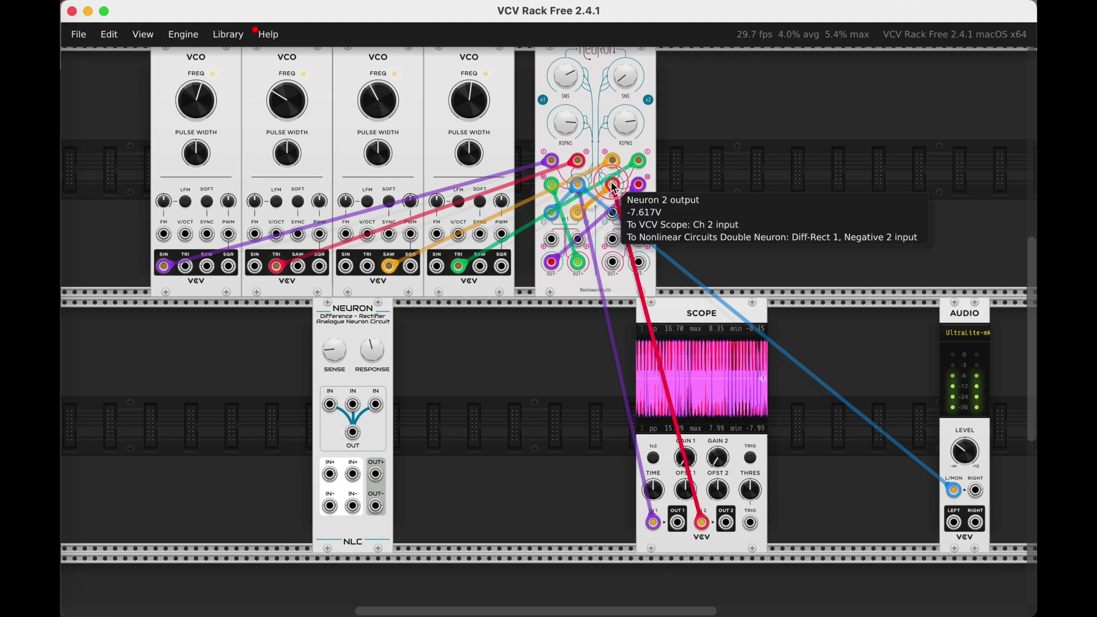
drag(612, 187, 977, 495)
Lower both Response controls, raise Sense 2 and slightly lower Sense 1 on the dual Neuron
drag(567, 123, 608, 109)
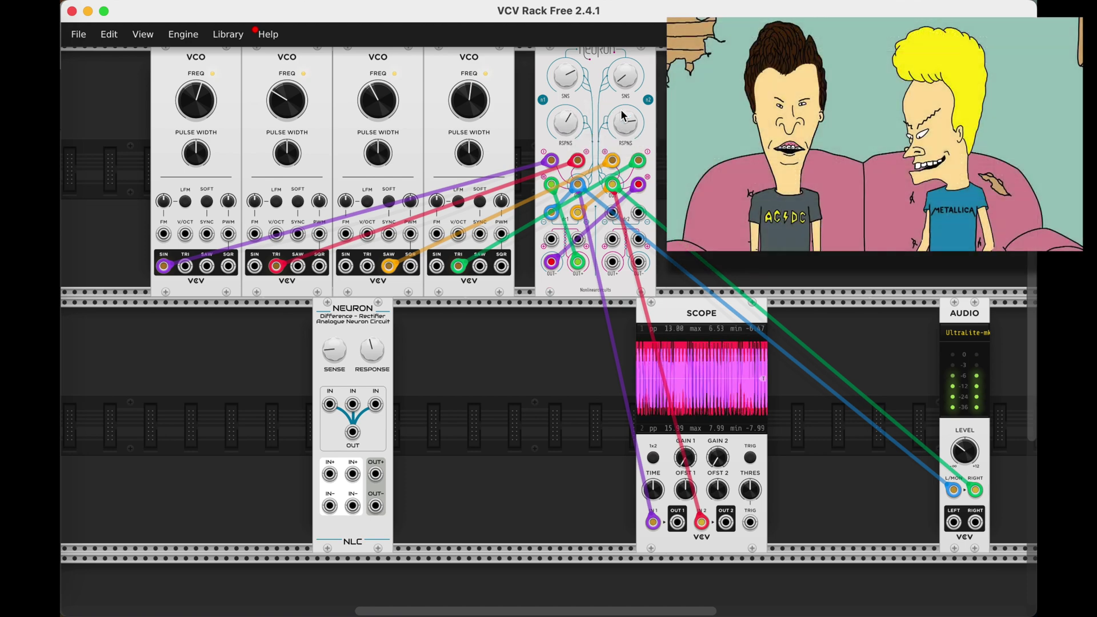
drag(566, 75, 626, 79)
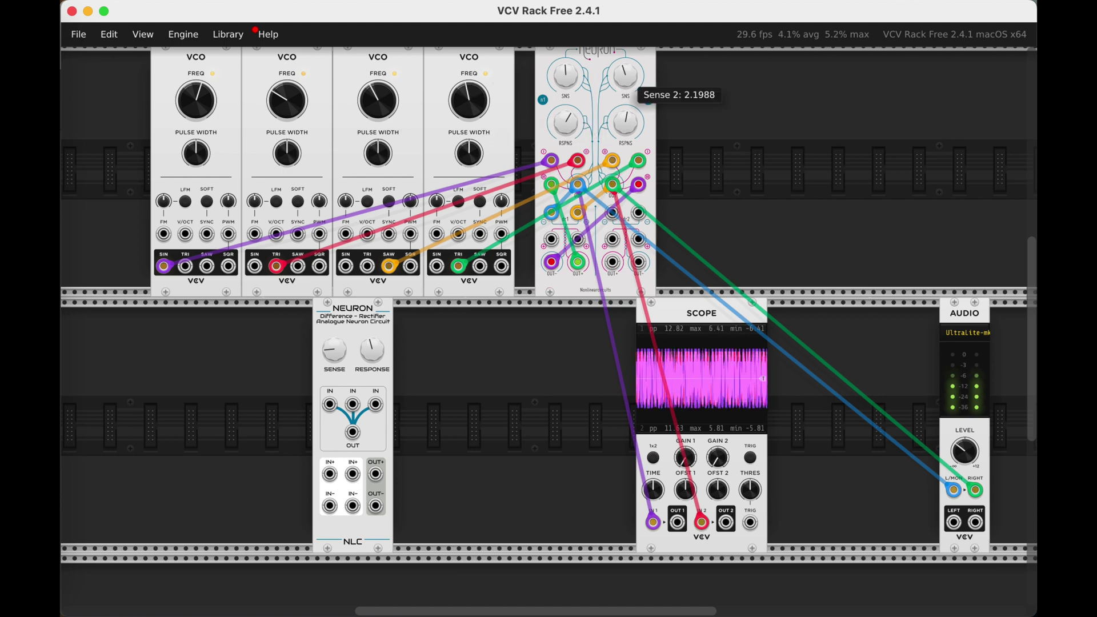
drag(626, 123, 566, 125)
drag(565, 74, 566, 76)
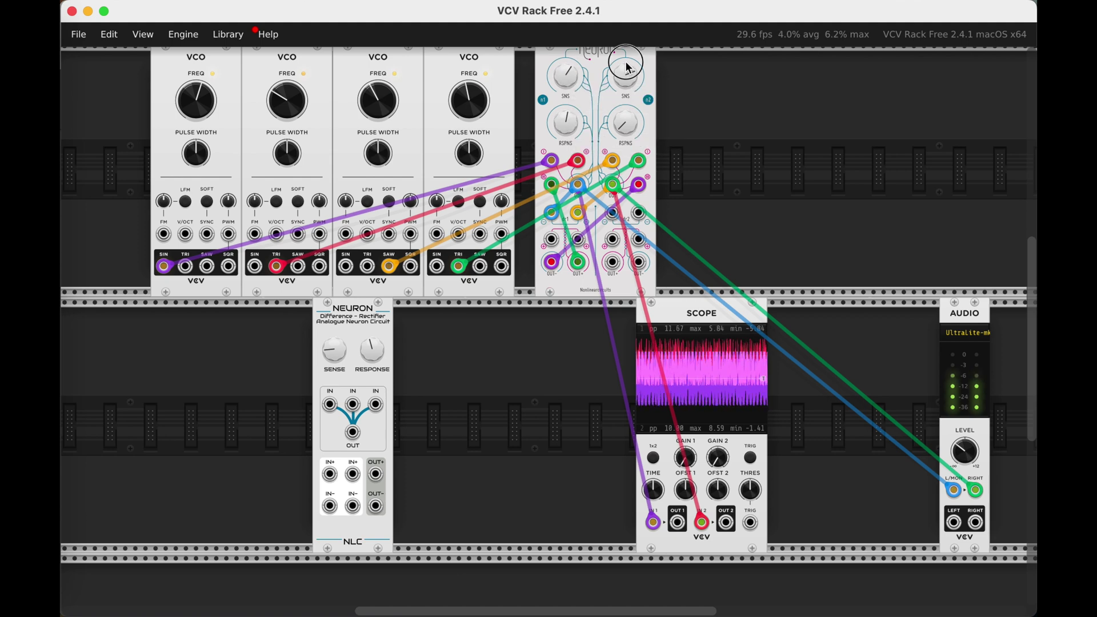
drag(627, 102, 626, 125)
Turn the audio level fully down and feed Neuron 2's third input from Diff-Rect 1's positive output instead of its negative output
mouse_move(975, 450)
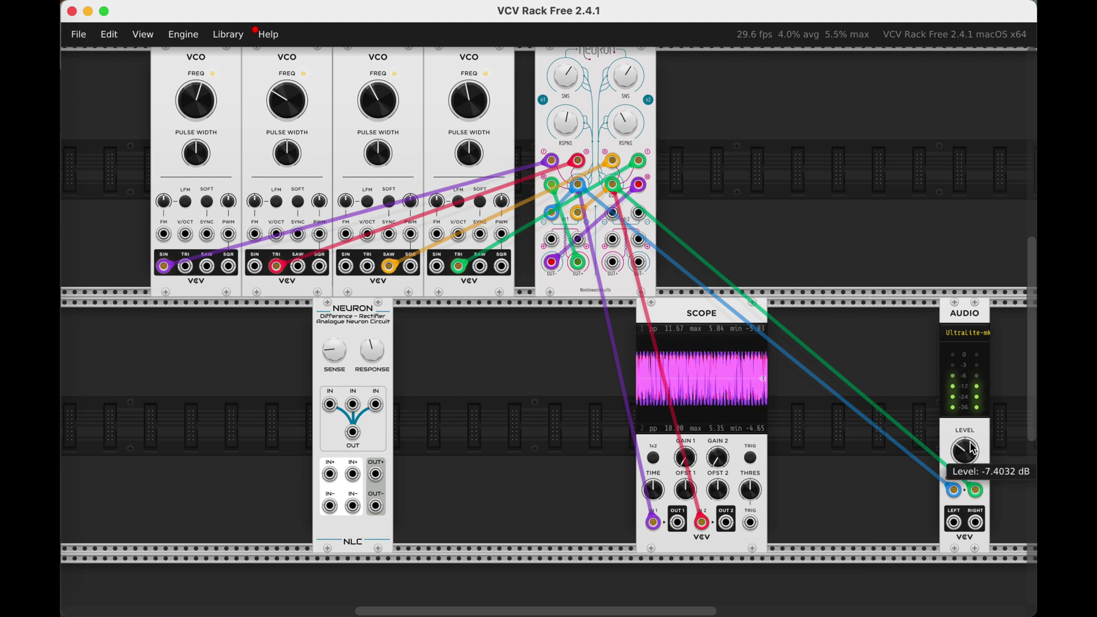
drag(965, 450, 965, 452)
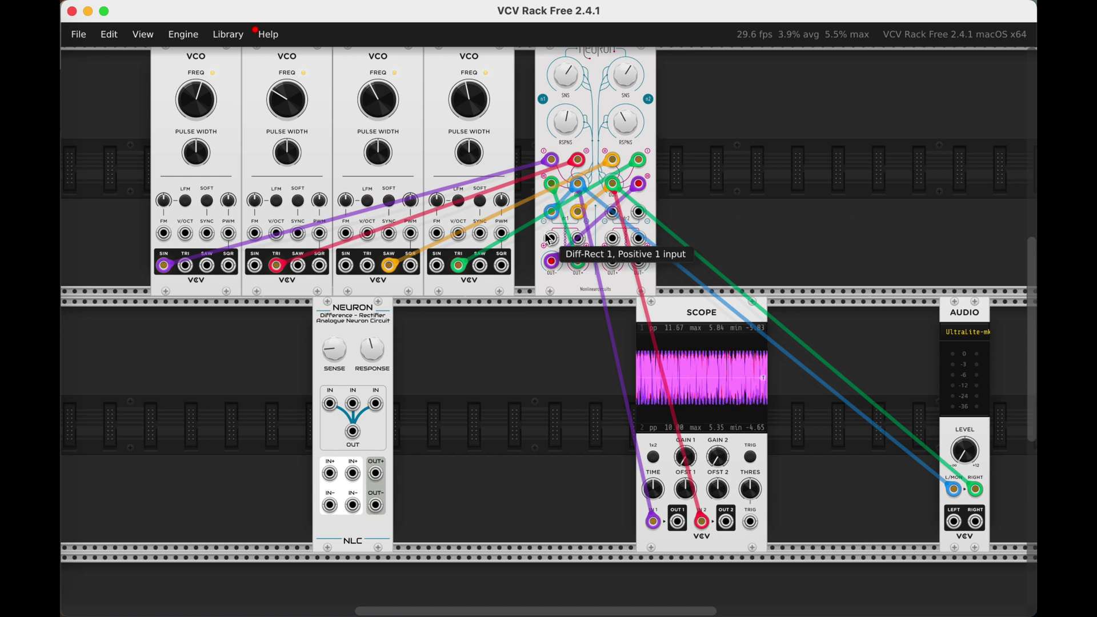
drag(552, 261, 638, 186)
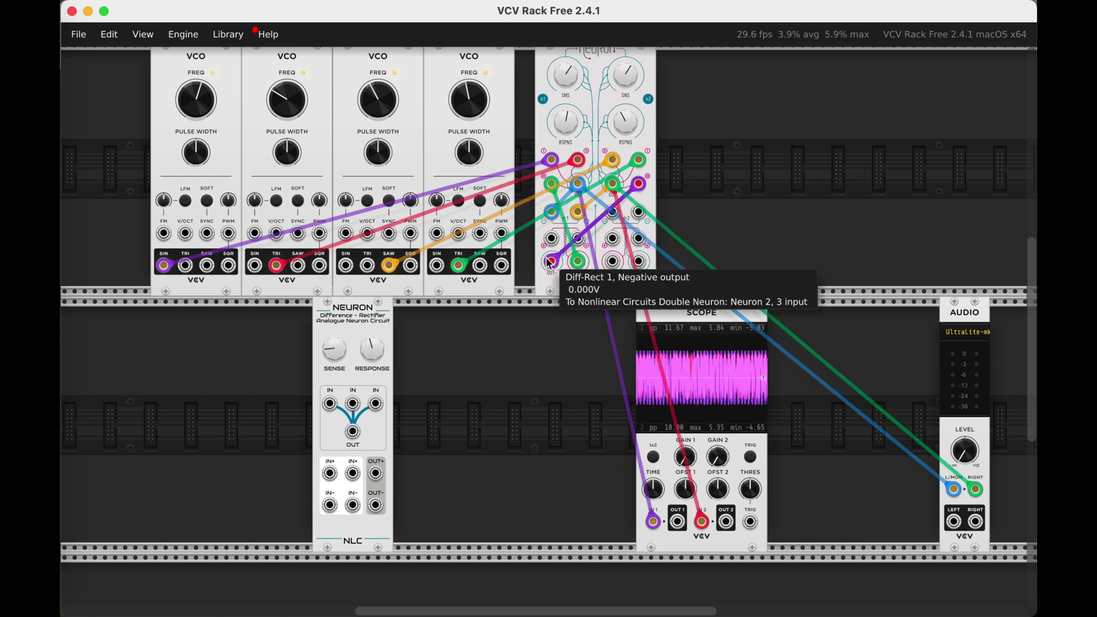
drag(553, 262, 589, 264)
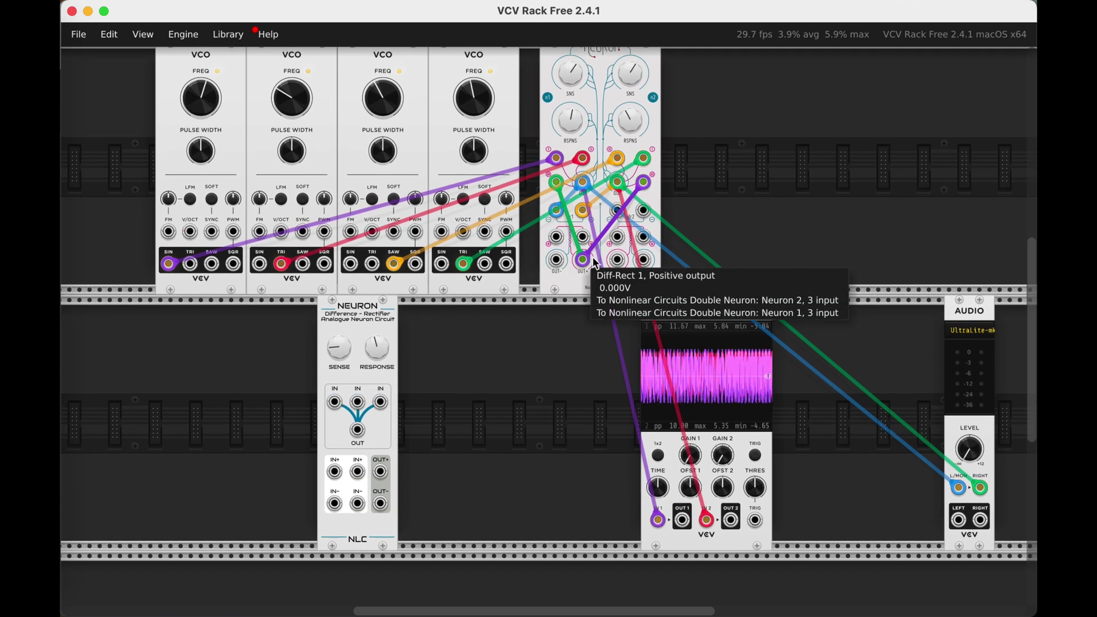
drag(970, 451, 970, 465)
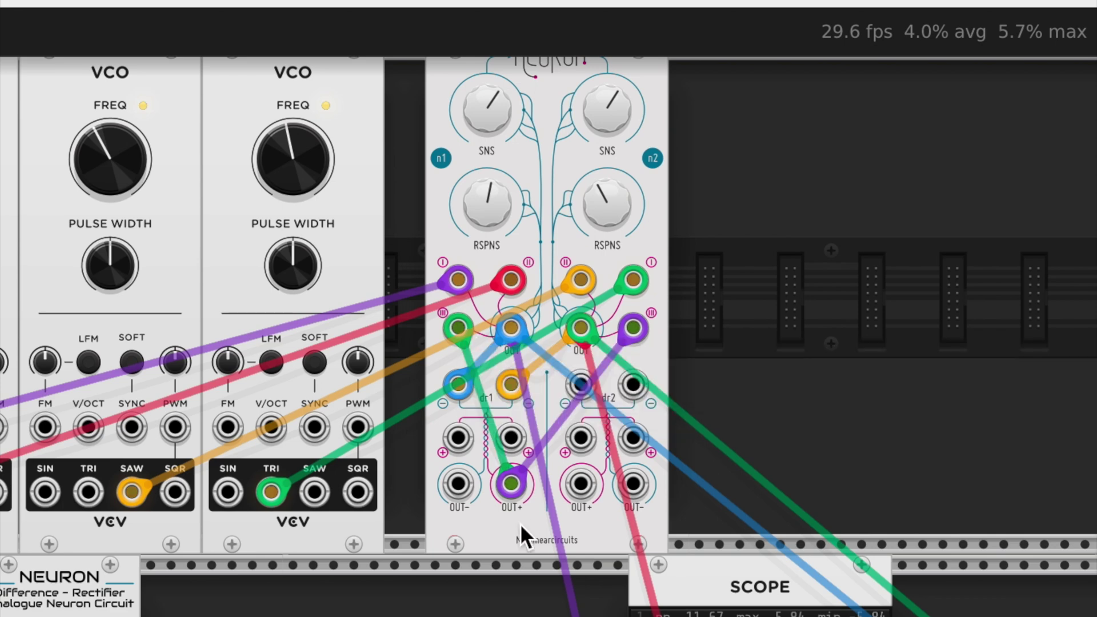
Move Neuron 1's third input feed to Diff-Rect 1's negative output, keeping the positive output on Neuron 2's third input
drag(512, 485, 577, 484)
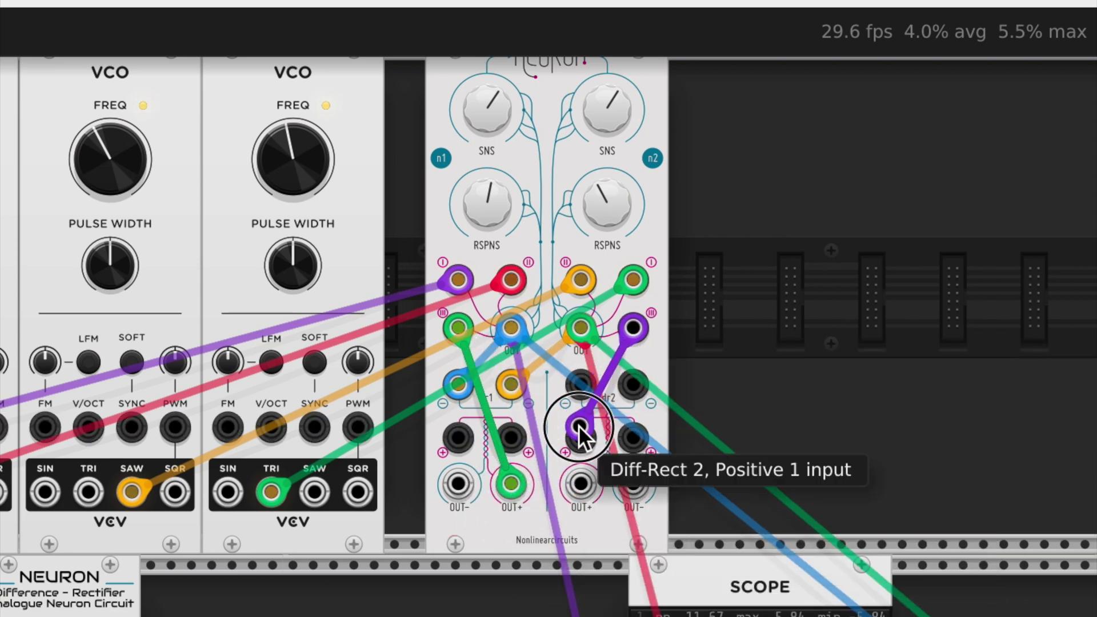
drag(501, 487, 462, 492)
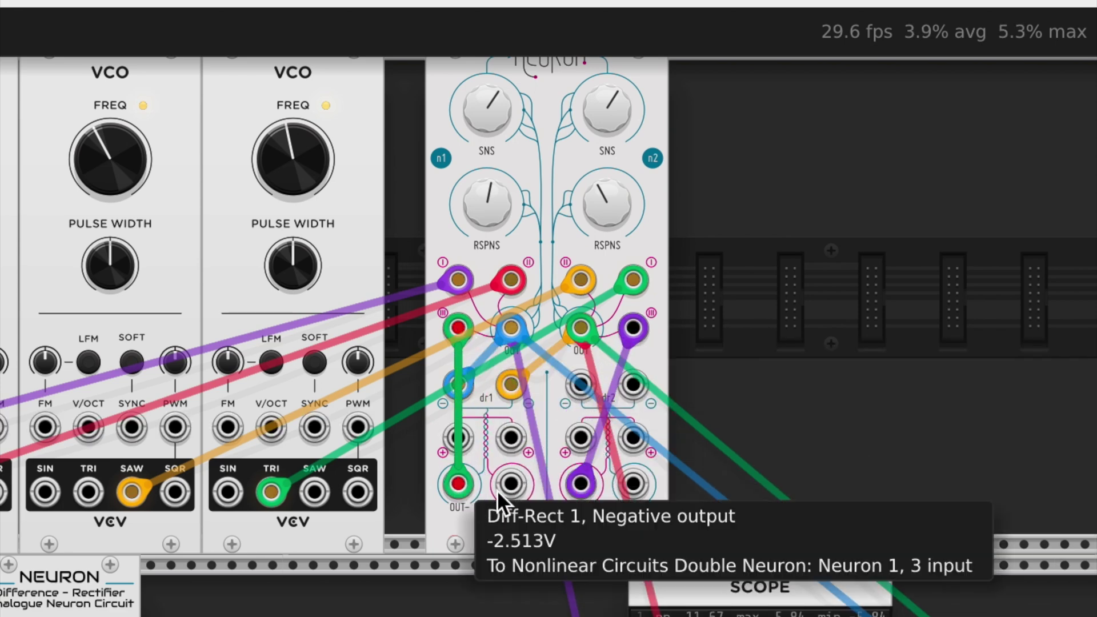
drag(578, 482, 518, 484)
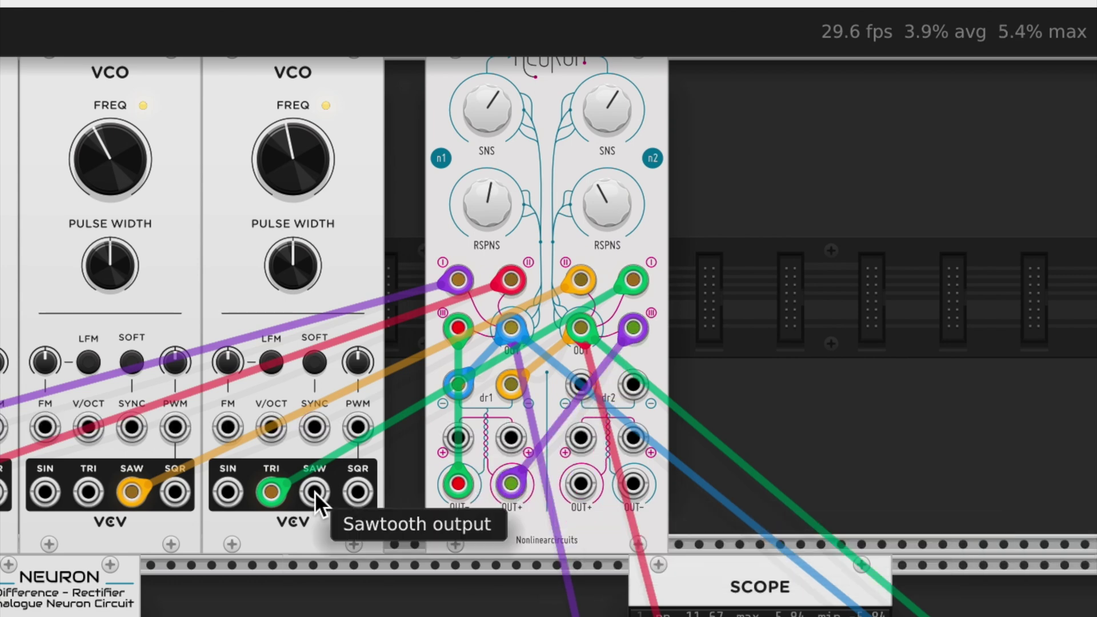
Patch the square outputs of the fourth and second VCOs into Diff-Rect 1's Positive 1 and Positive 2 inputs
drag(358, 491, 458, 438)
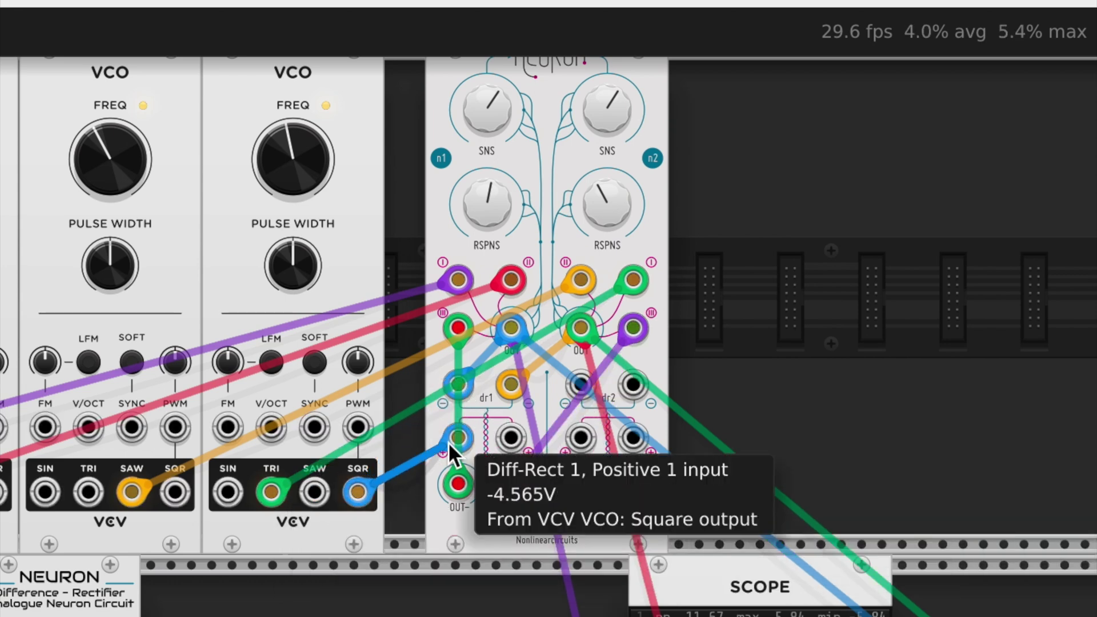
drag(5, 490, 511, 437)
Raise Response 1, lower Response 2 and Sense 2, set Sense 1 to about 1.89, and set the audio level to about -12.3 dB
drag(487, 201, 487, 194)
drag(625, 203, 625, 240)
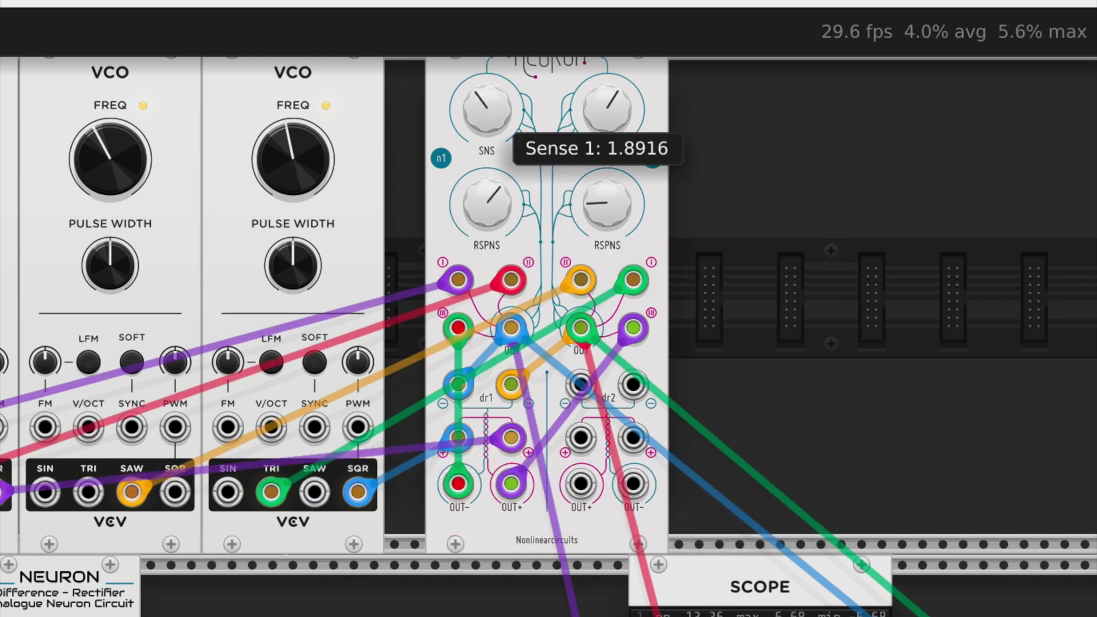
scroll(728, 181, up, 2)
scroll(728, 181, down, 1)
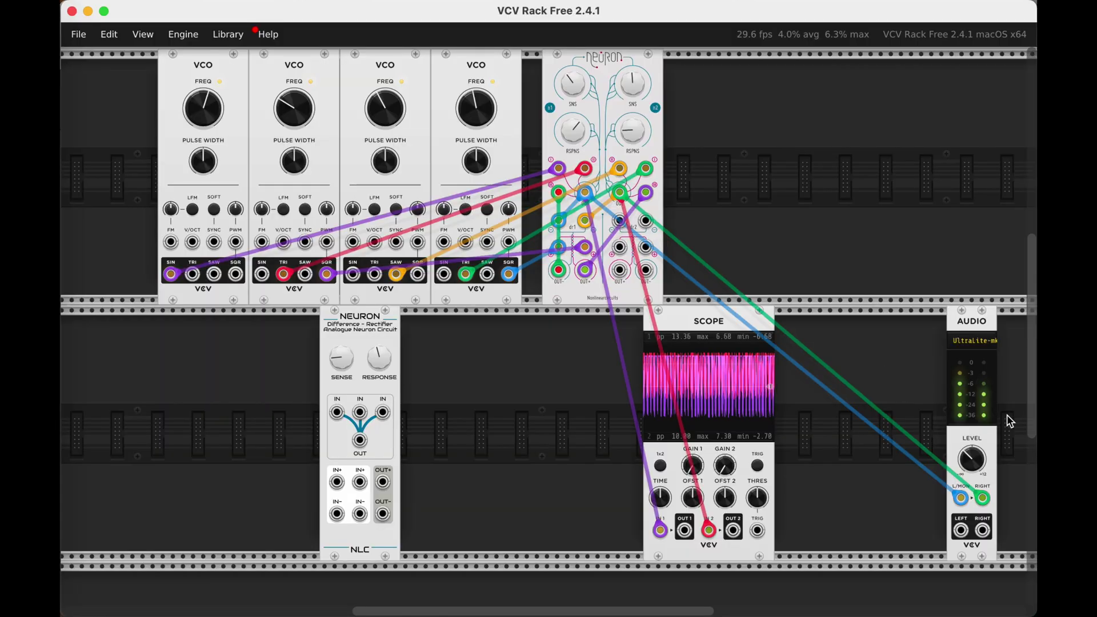
drag(972, 459, 973, 466)
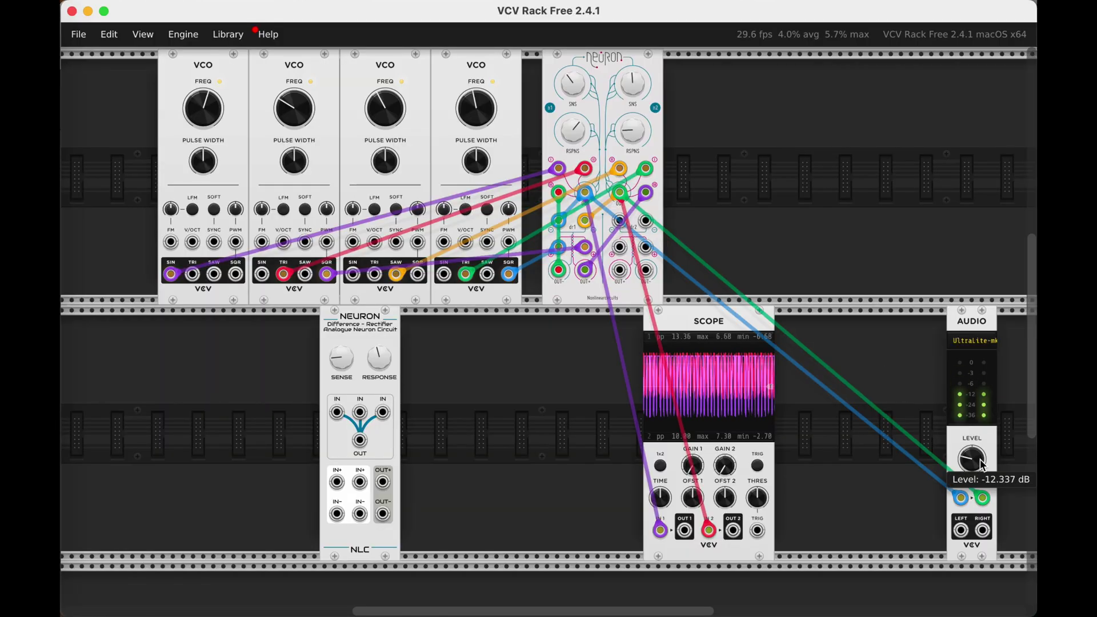